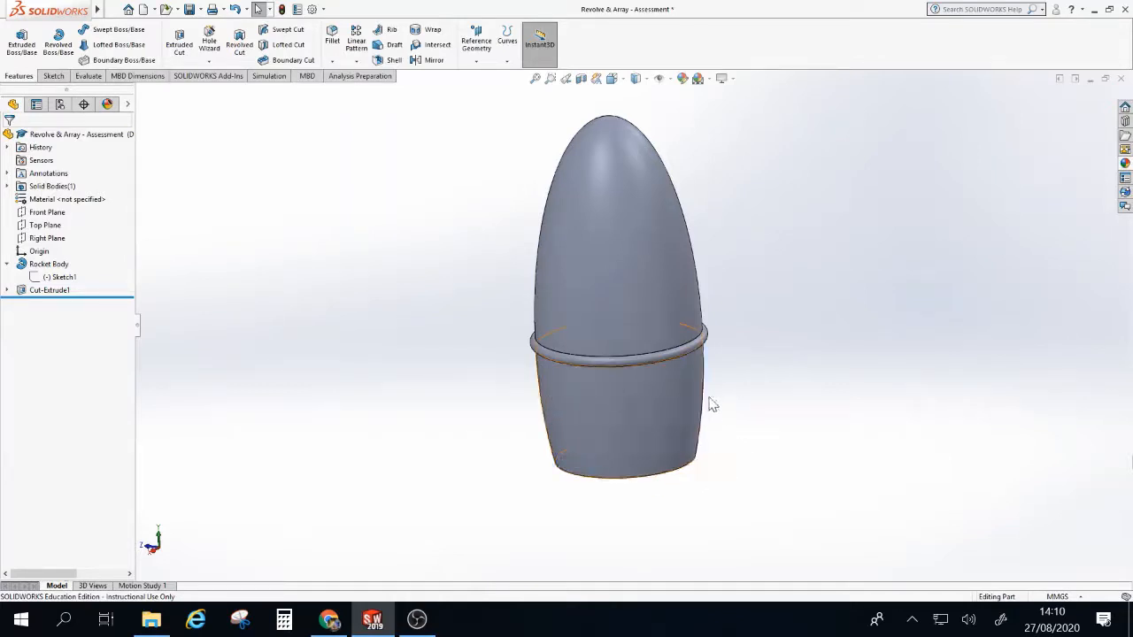
- Check the fin dimensions on the end elevation in Chrome, and start a line sketch on the Front Plane in SOLIDWORKS
left_click(328, 618)
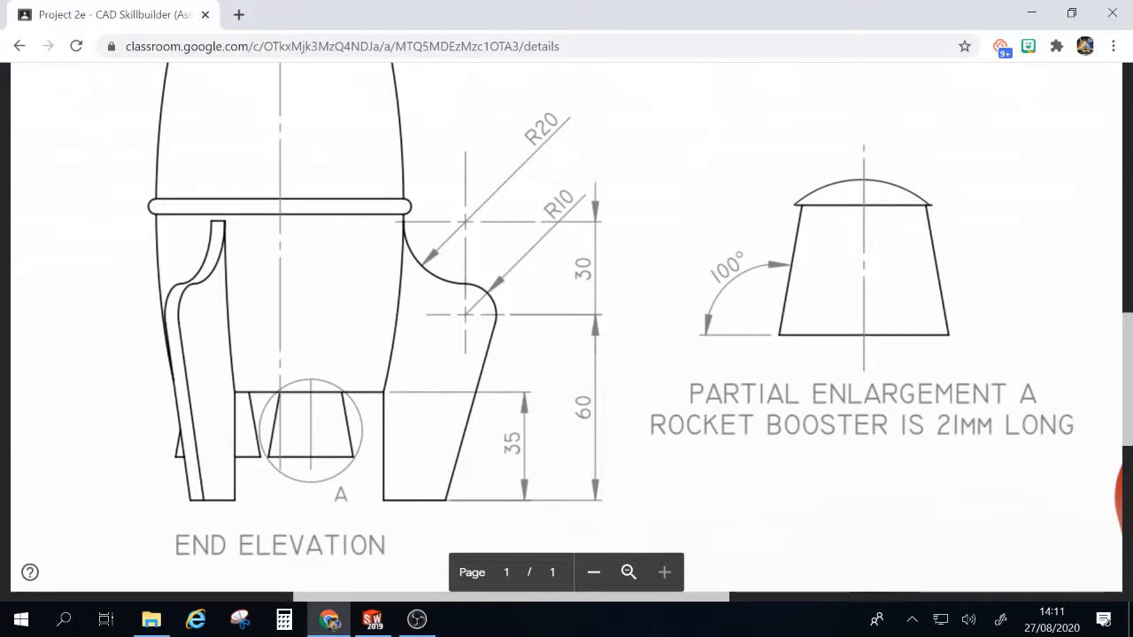
left_click(372, 619)
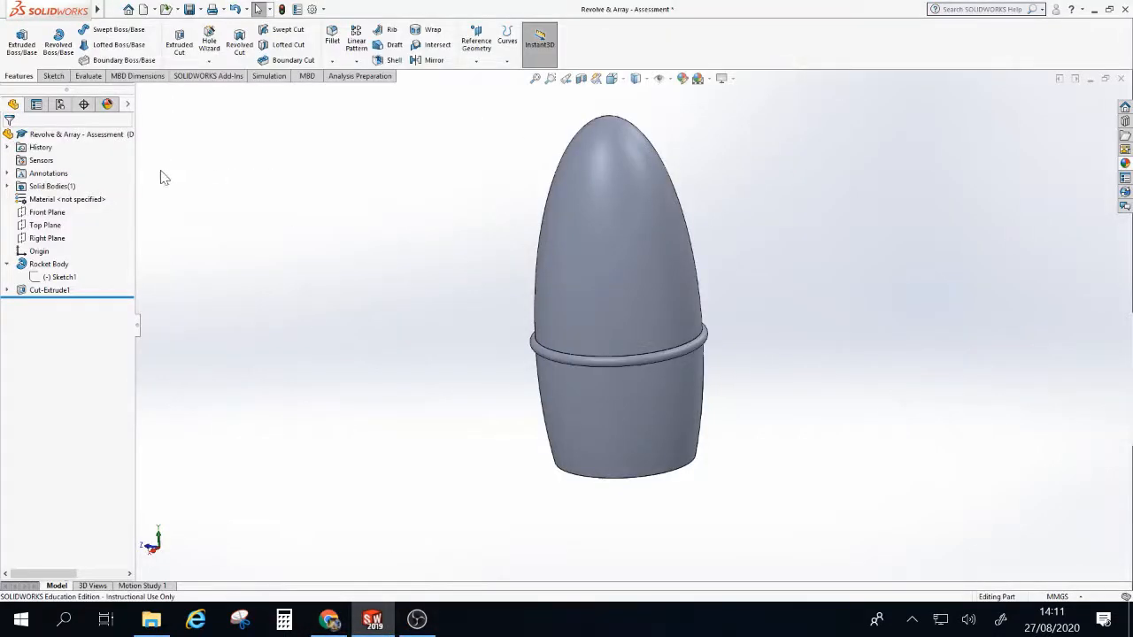
left_click(56, 214)
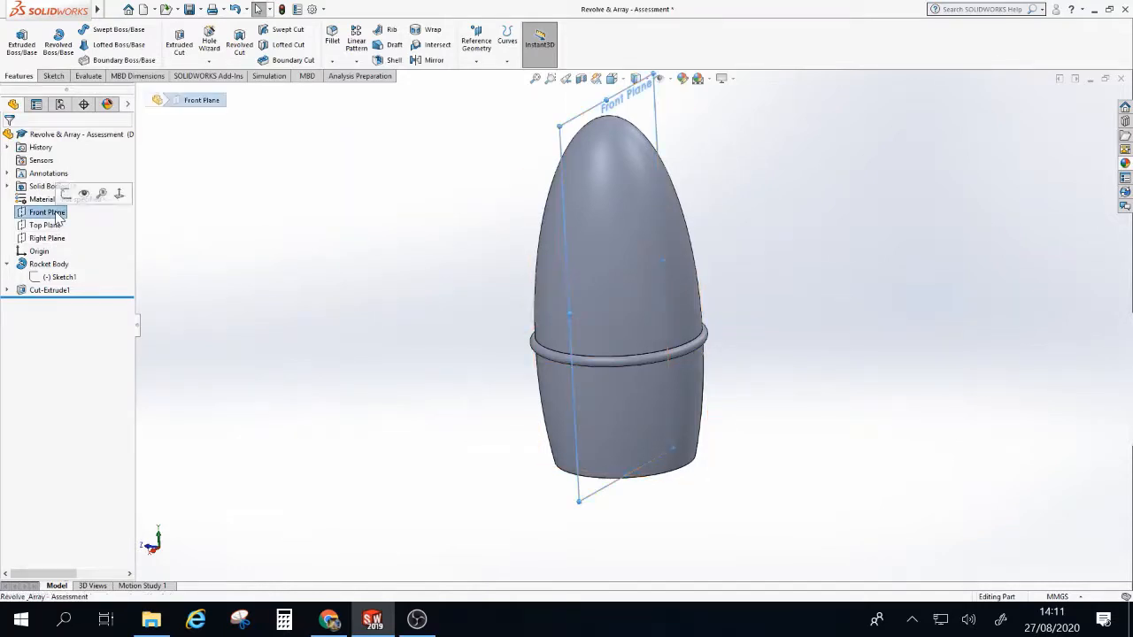
key("ctrl+8")
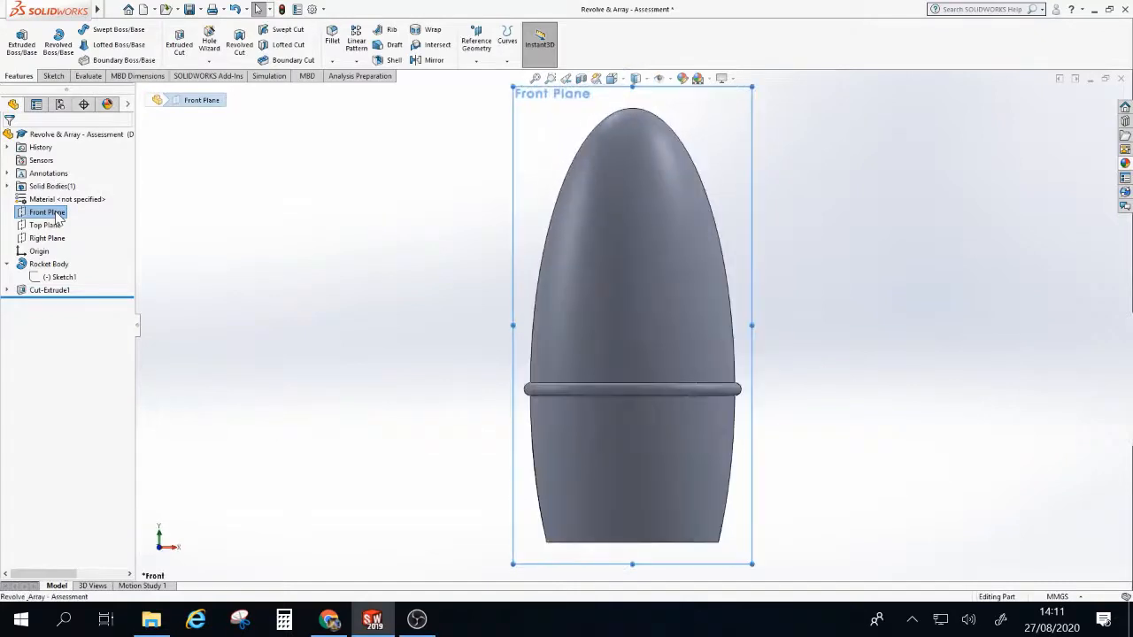
left_click(53, 76)
left_click(77, 29)
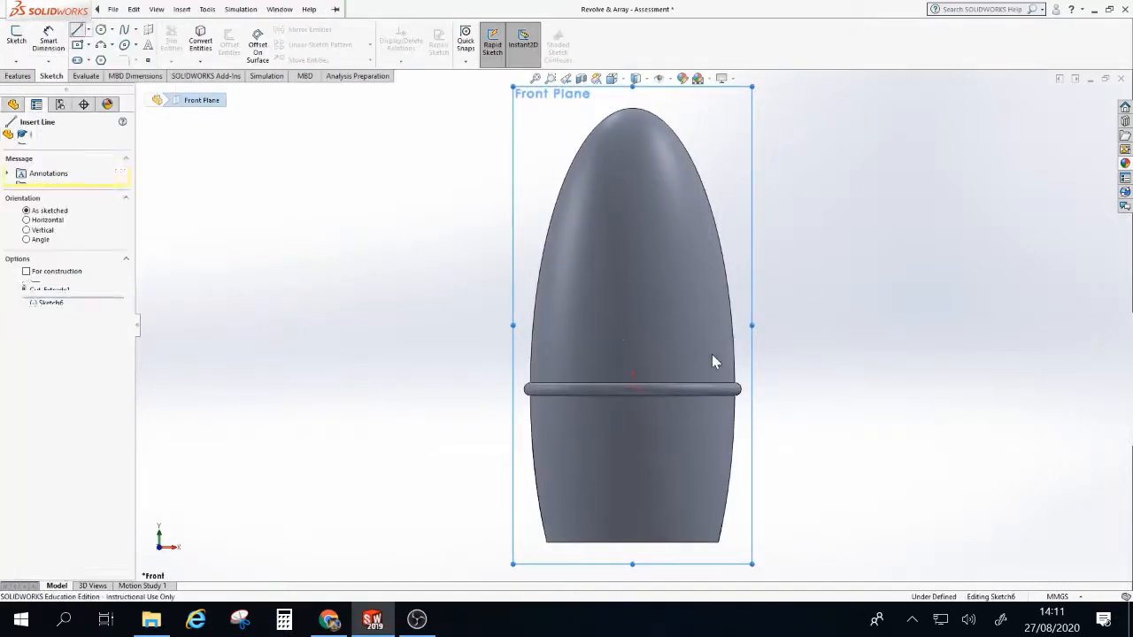
- Draw a vertical line about 40 mm down from the body's lower corner on the +X side, and a horizontal line about 25 mm outward from its end
scroll(713, 355, "up", 3)
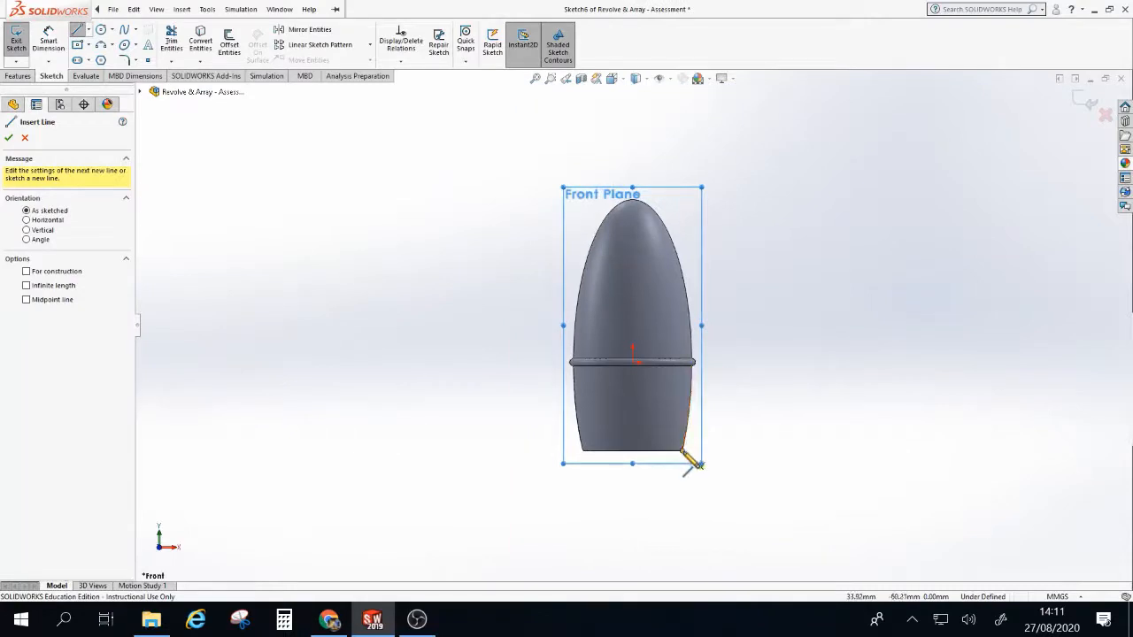
left_click(682, 451)
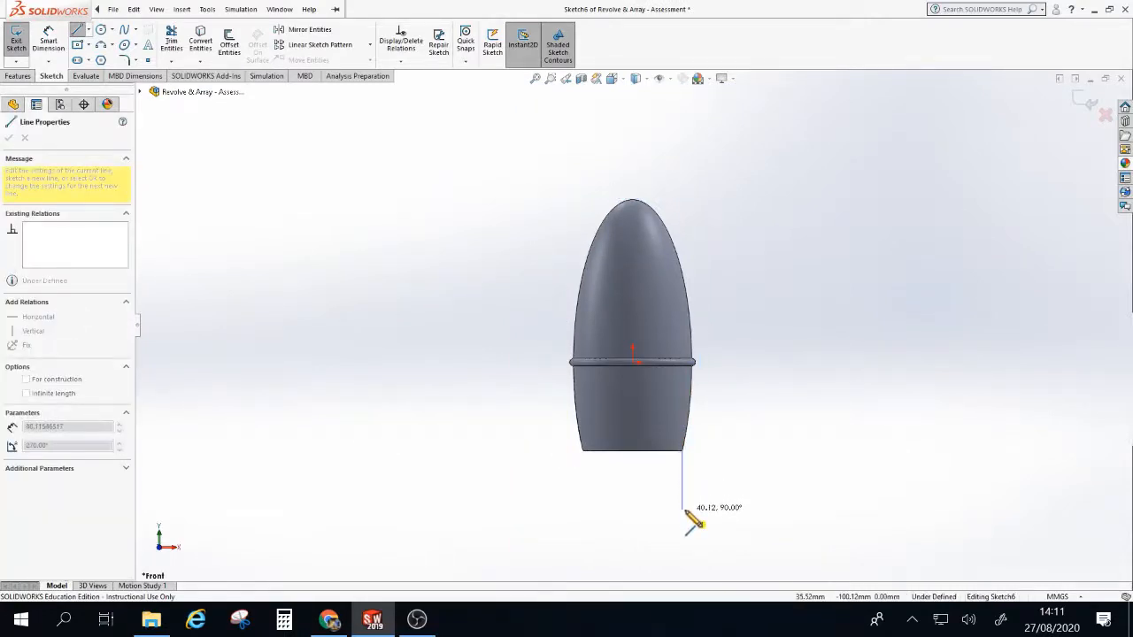
left_click(682, 510)
double_click(718, 510)
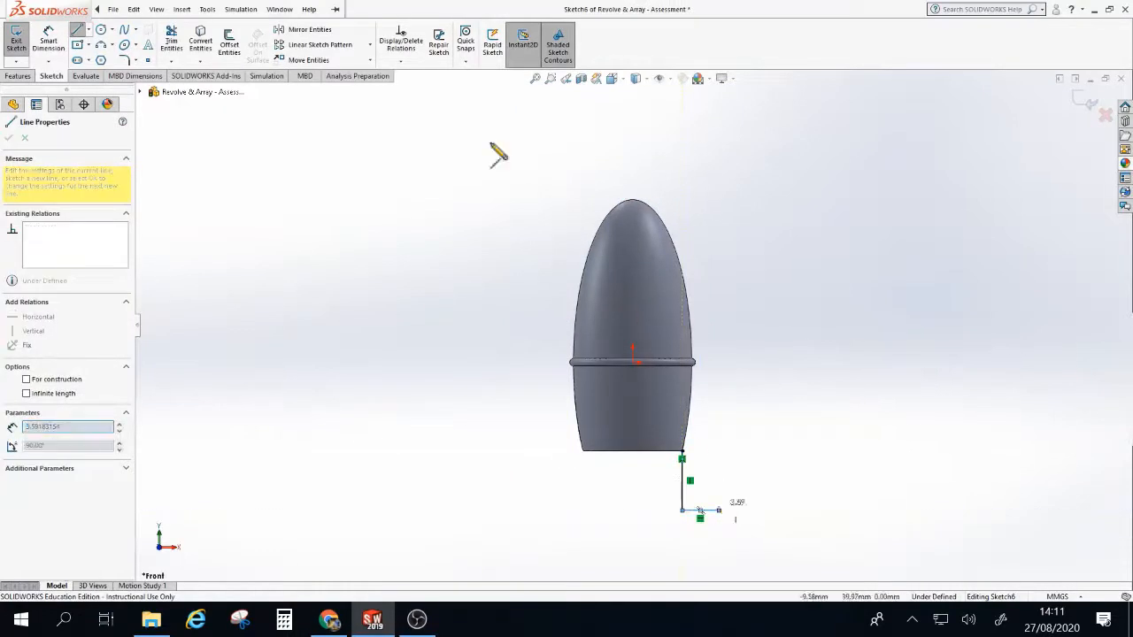
key("Escape")
key("Escape")
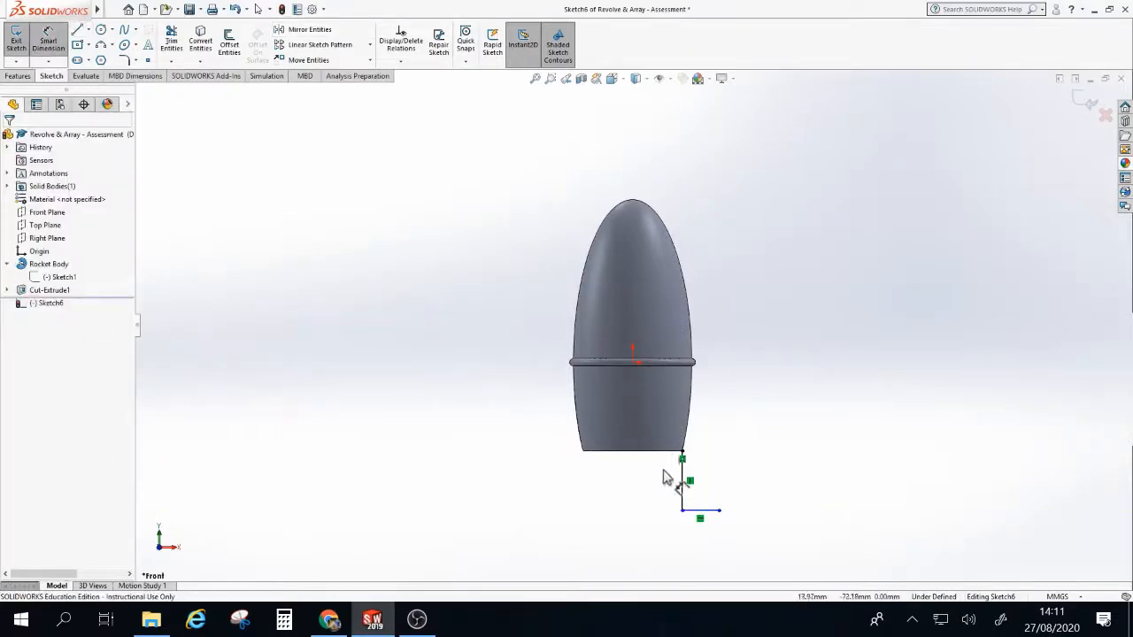
- Dimension the vertical line below the rocket body to 35 mm
left_click(681, 487)
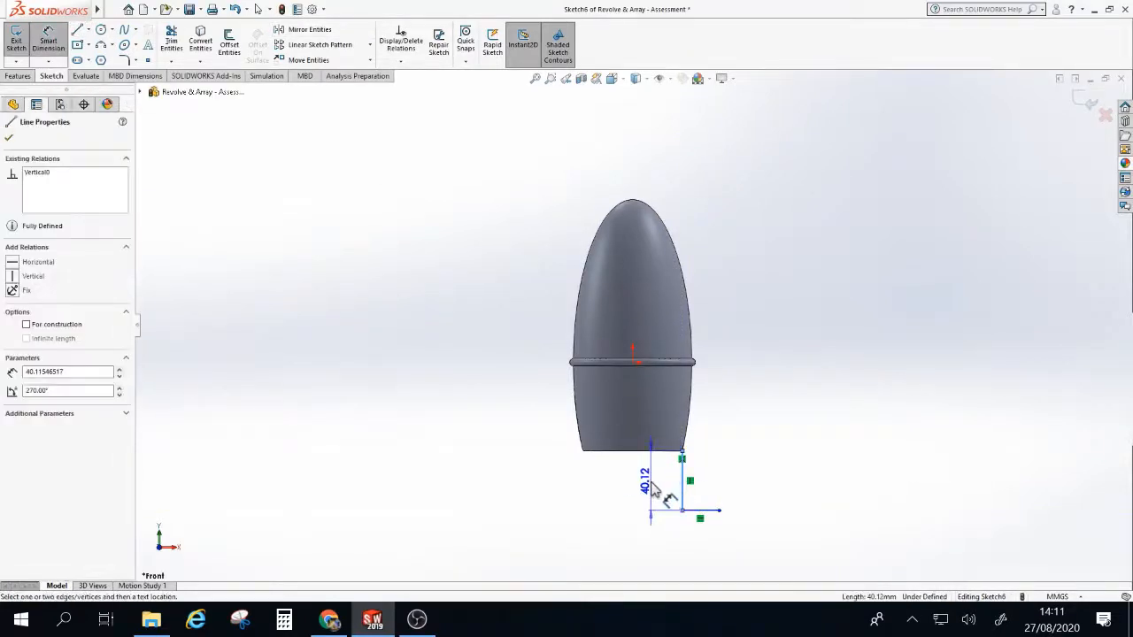
left_click(654, 491)
type("35")
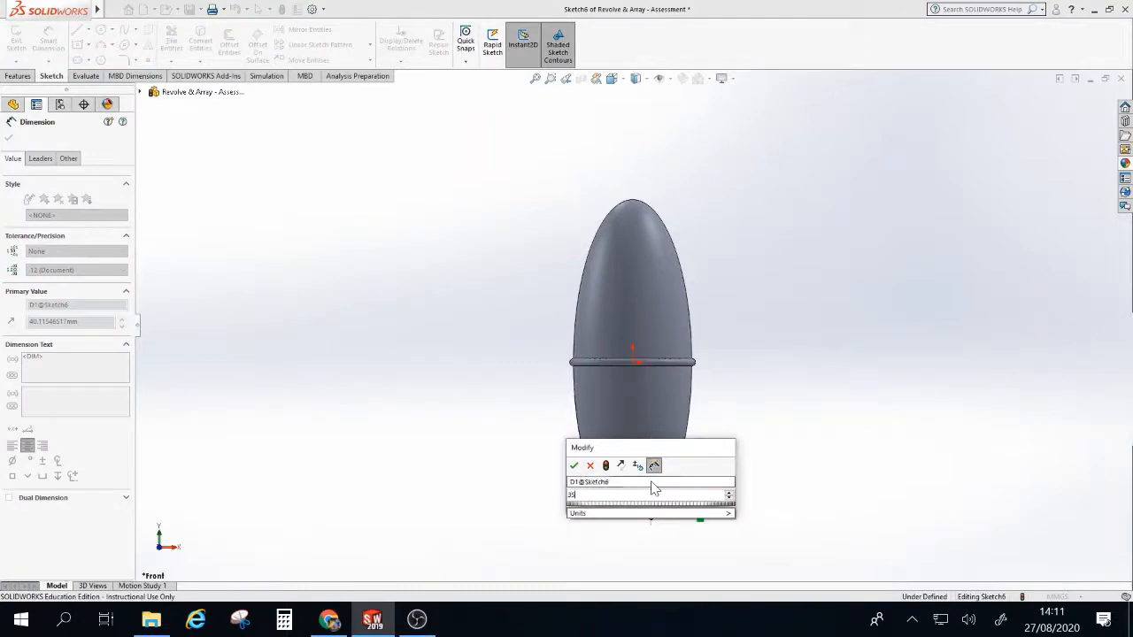
key("Return")
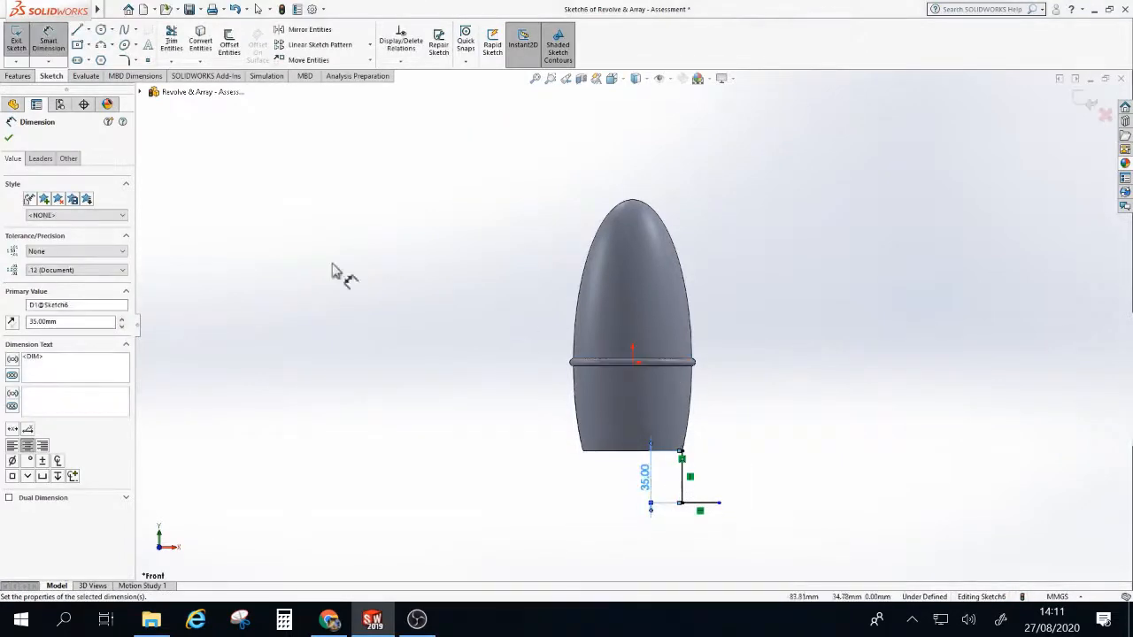
left_click(10, 139)
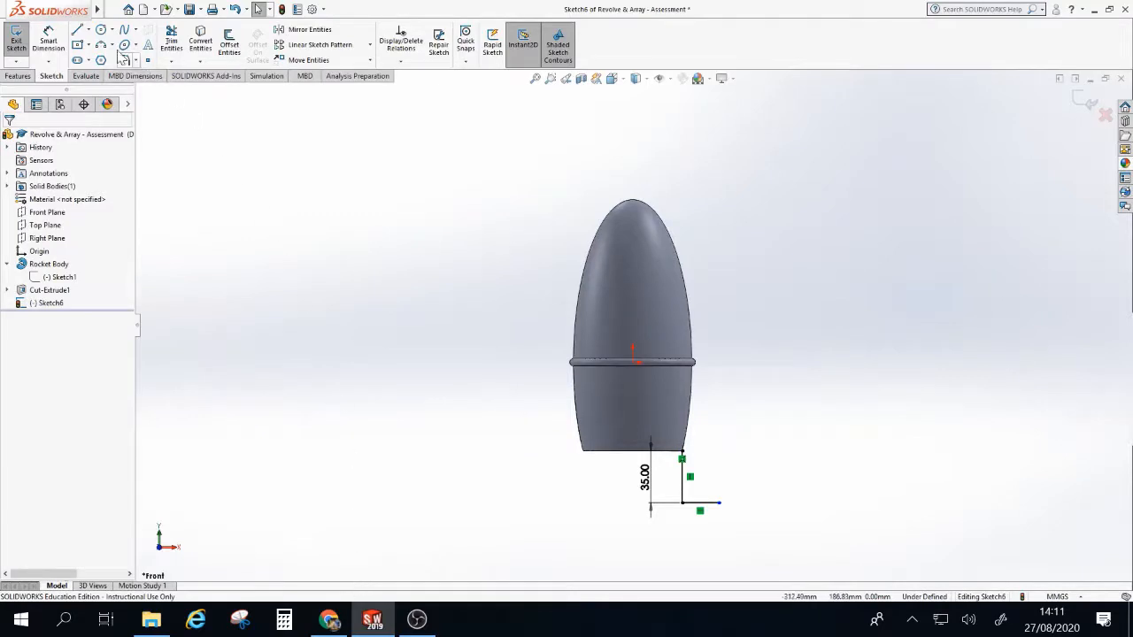
- Draw a circle of radius 20 mm beside the rocket body, centred above the outer end of the horizontal line
left_click(101, 29)
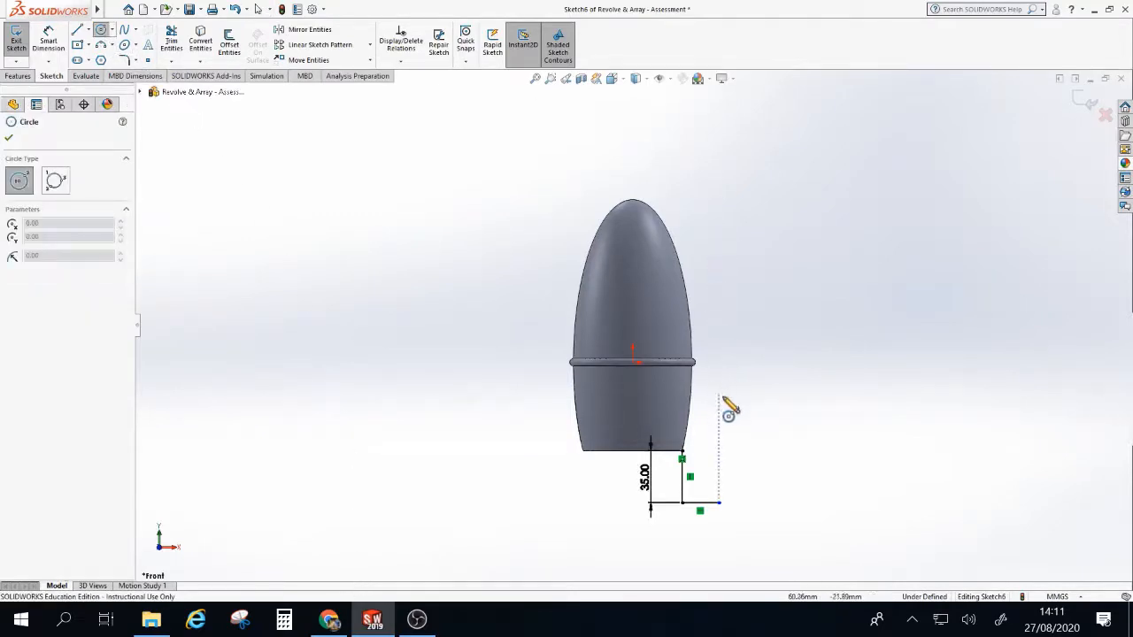
left_click(718, 387)
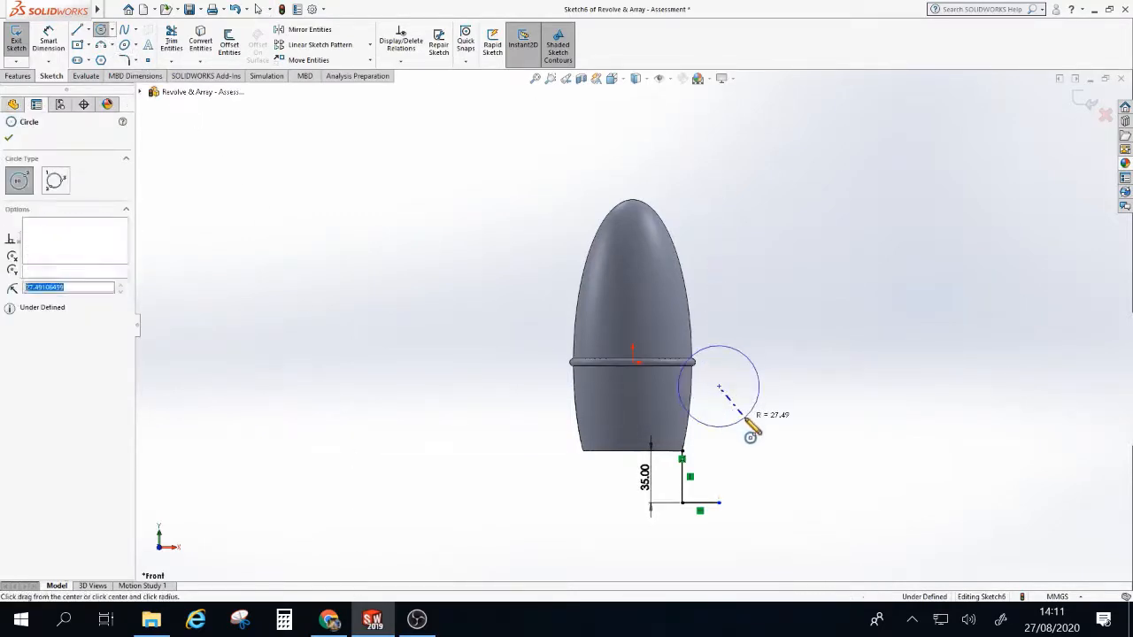
left_click(745, 418)
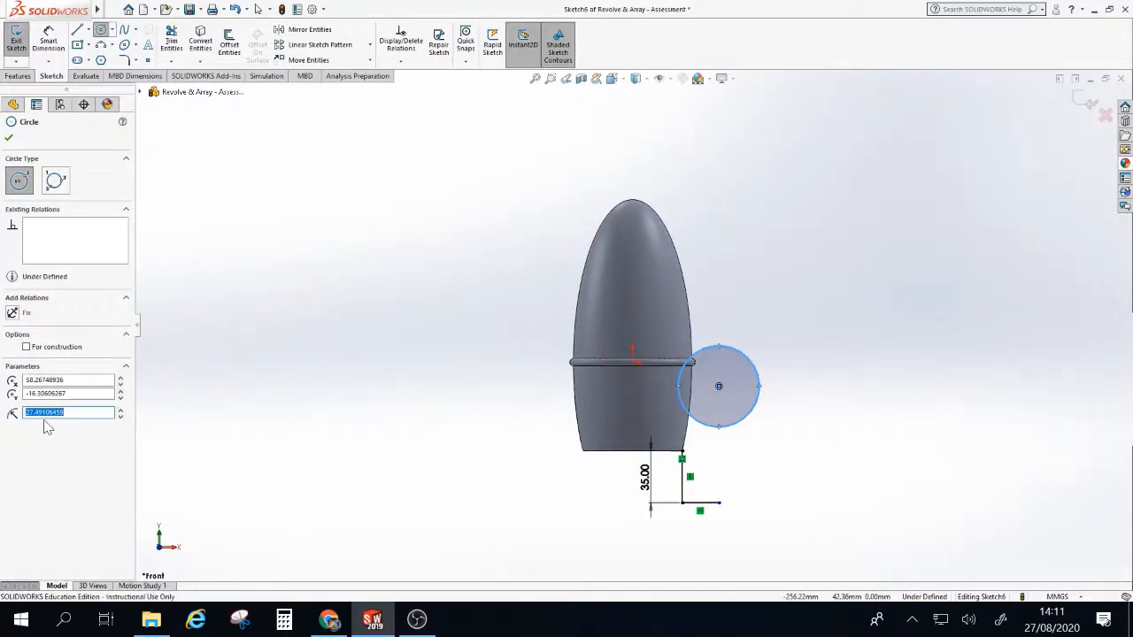
type("20")
key("Return")
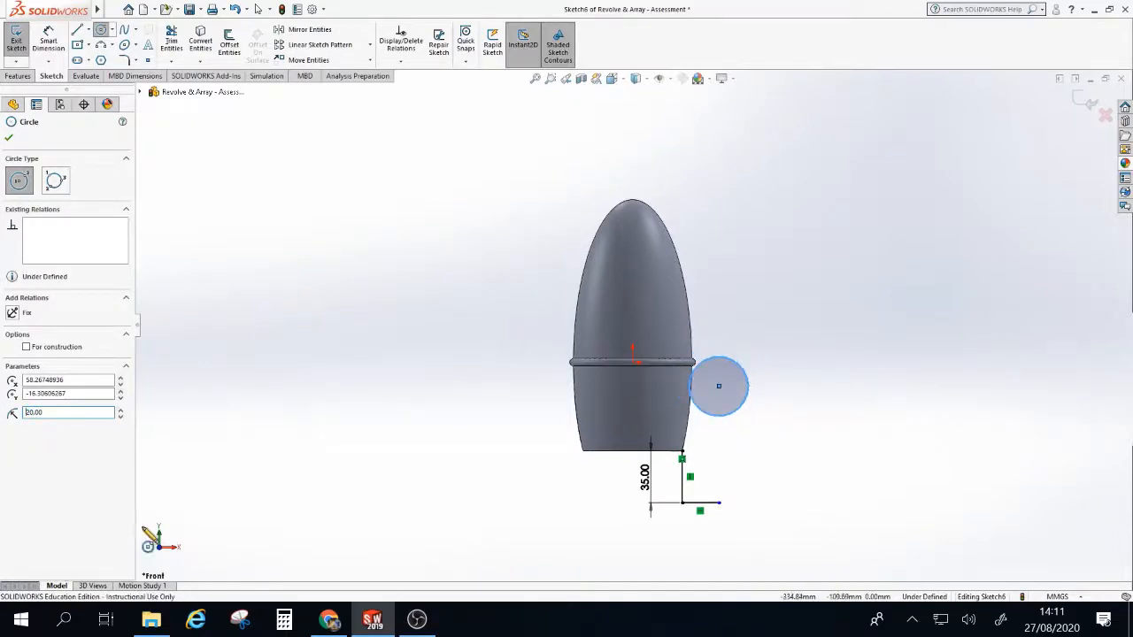
- Draw a circle of radius 10 mm directly below the larger circle, centred in line with it
left_click(719, 443)
left_click(730, 454)
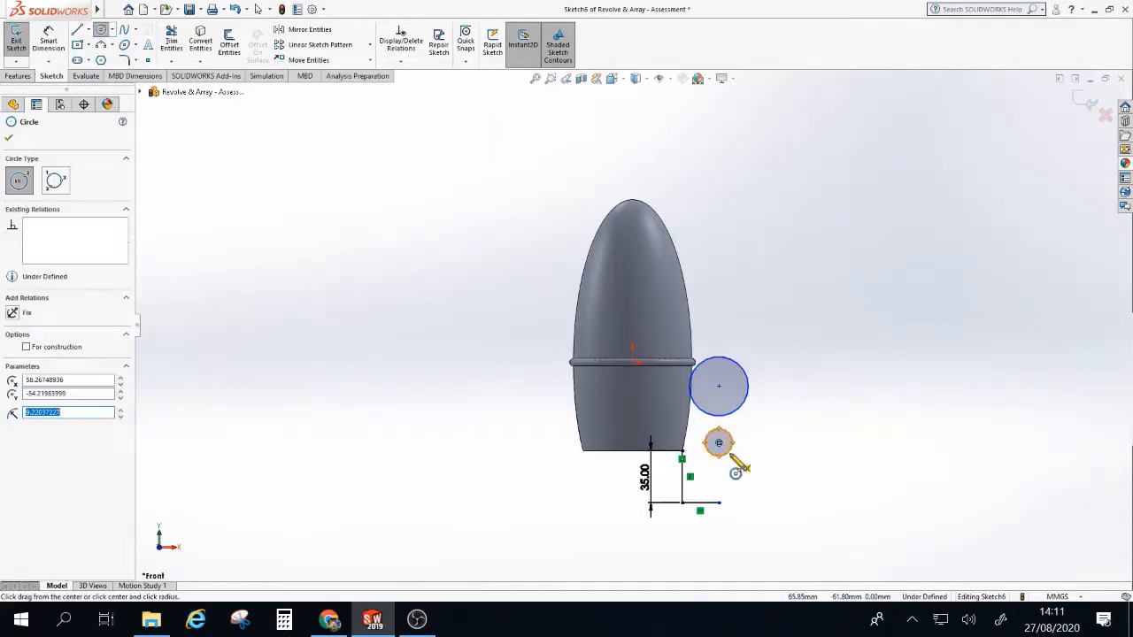
type("10")
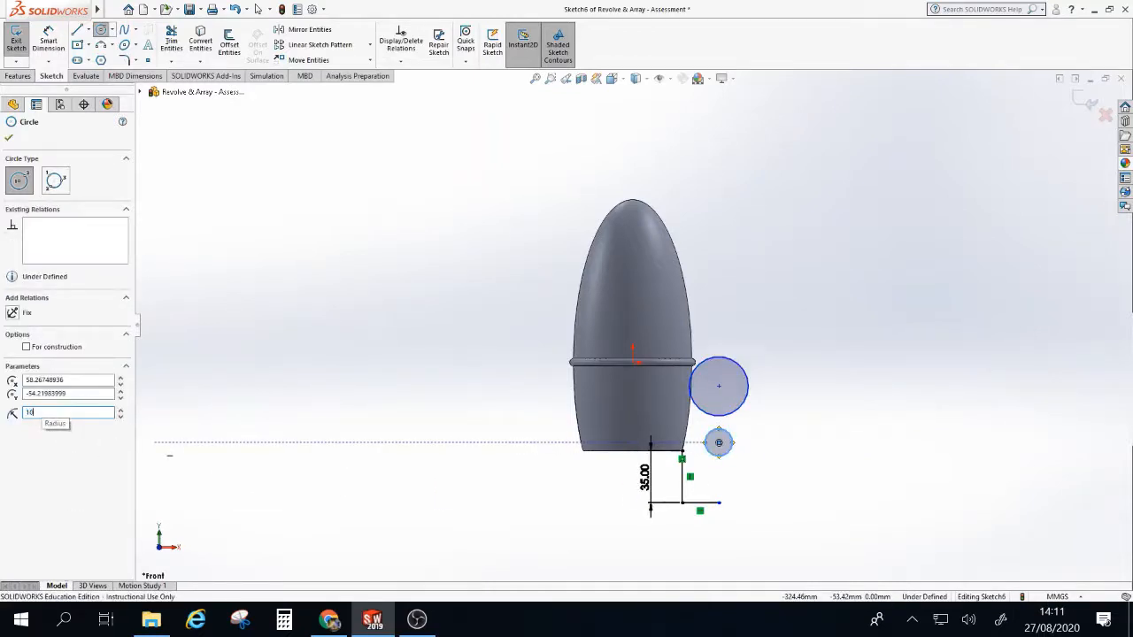
key("Return")
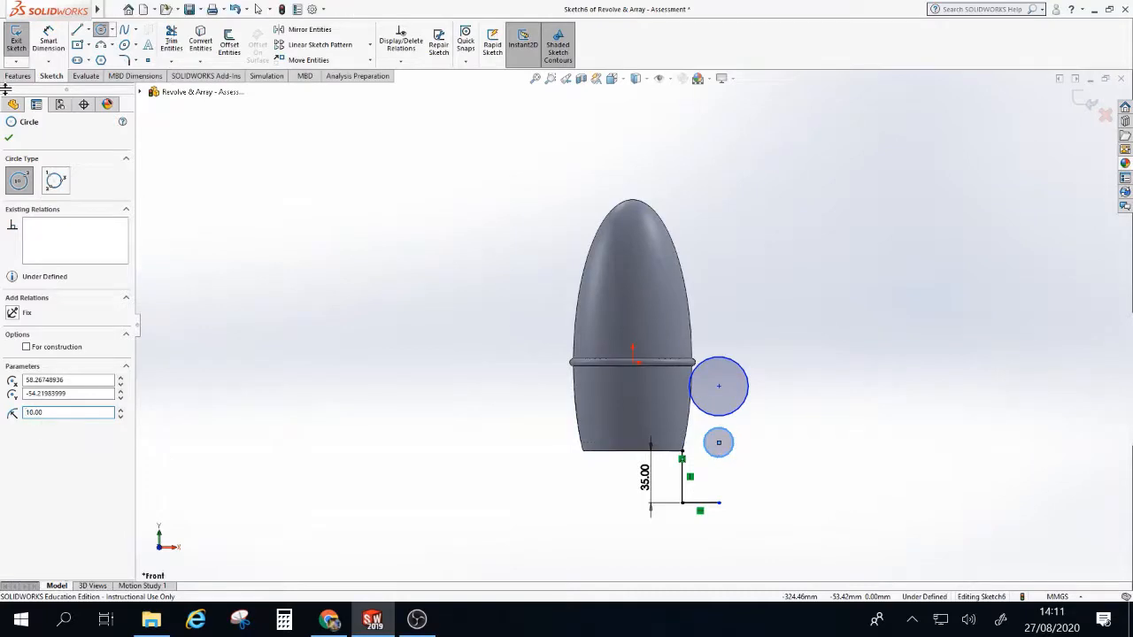
left_click(10, 141)
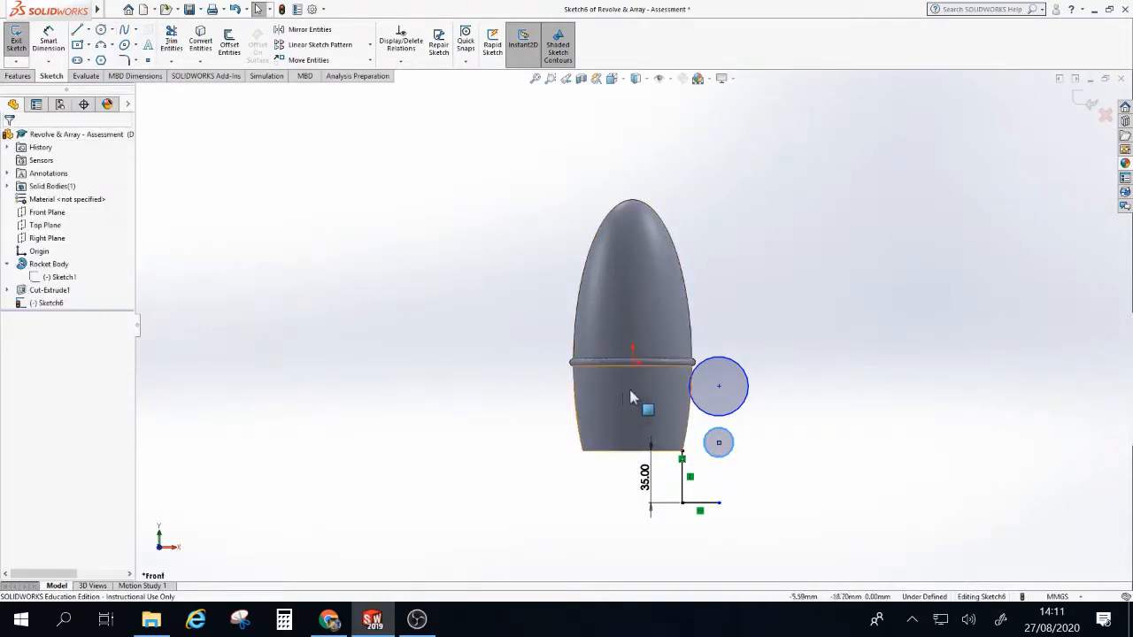
- Inspect the circles beside the body and check the heights of the fin's arc centres on the drawing in Chrome
scroll(735, 398, "down", 2)
scroll(726, 394, "down", 1)
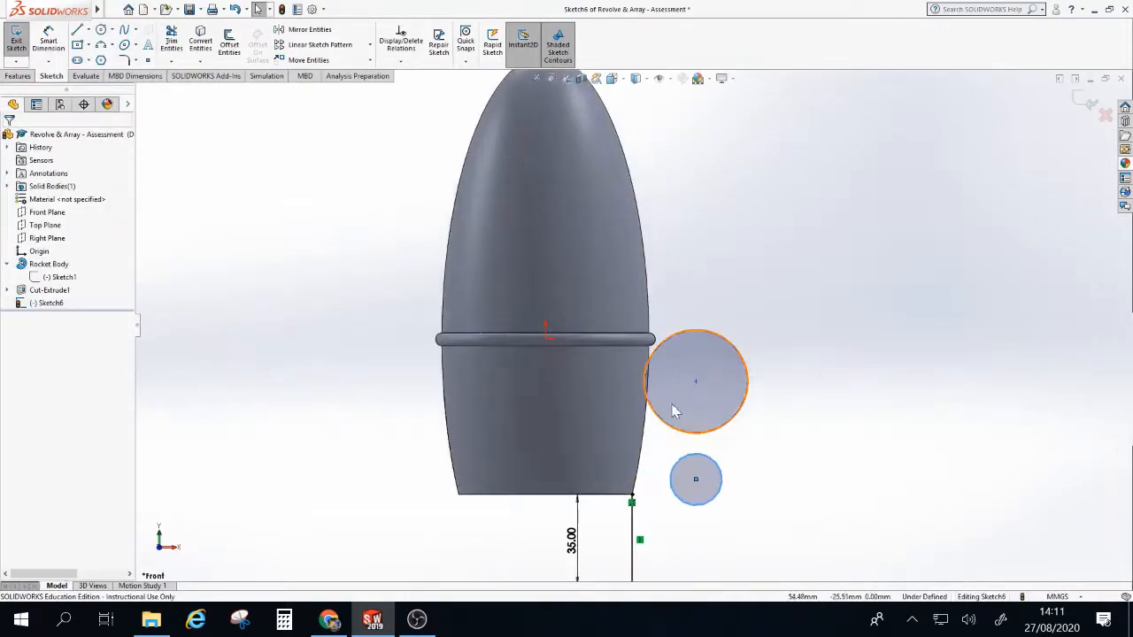
scroll(650, 376, "down", 3)
scroll(650, 397, "up", 4)
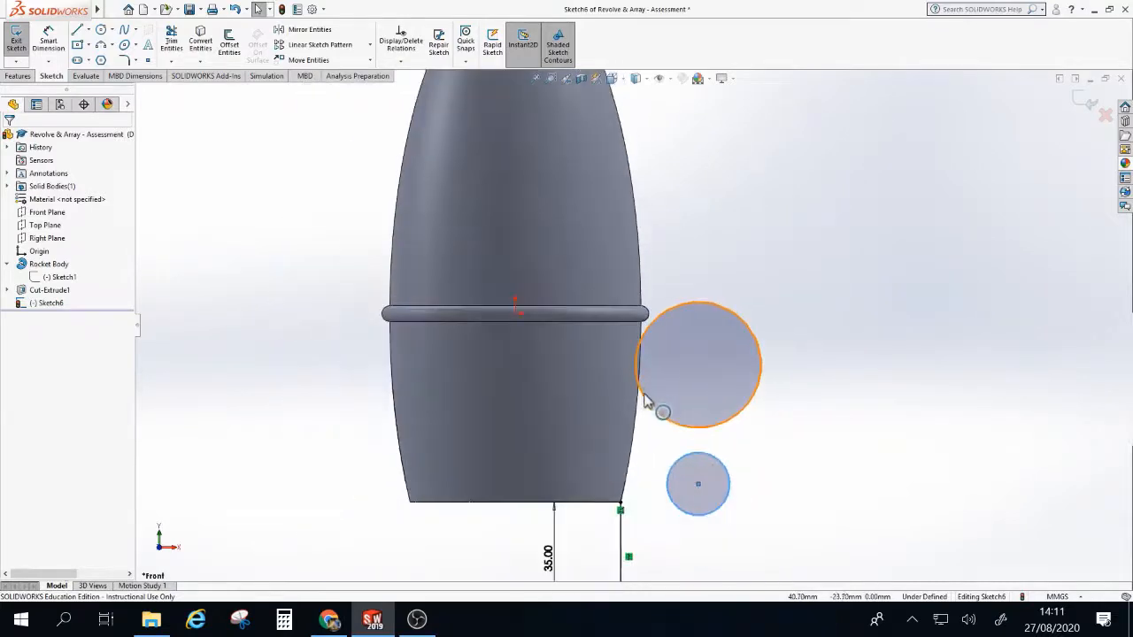
scroll(764, 340, "up", 2)
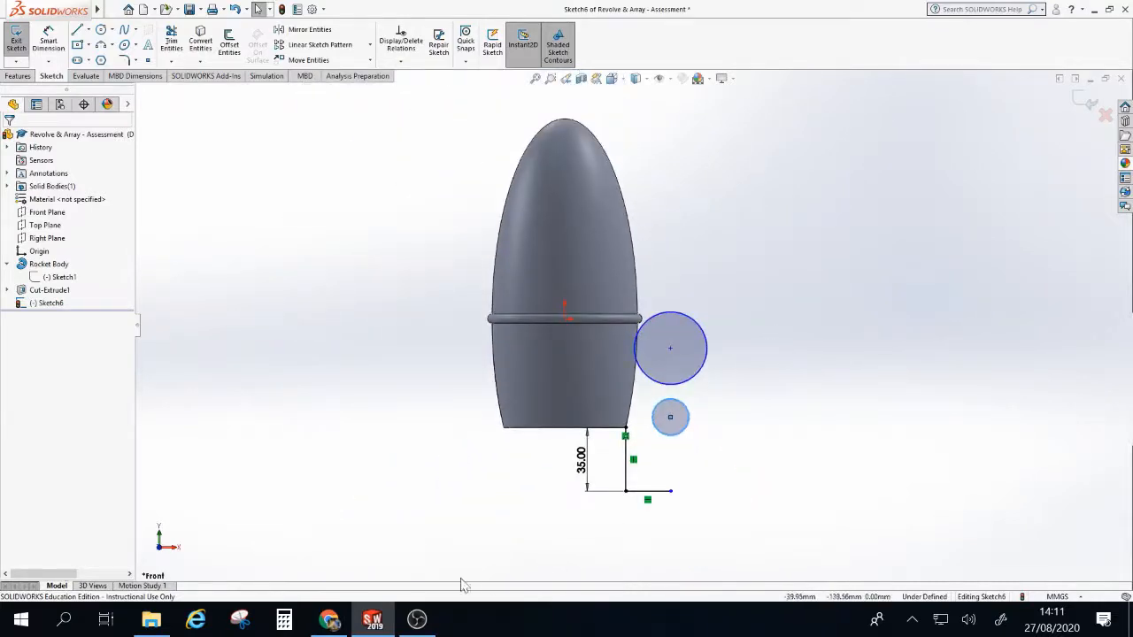
left_click(330, 619)
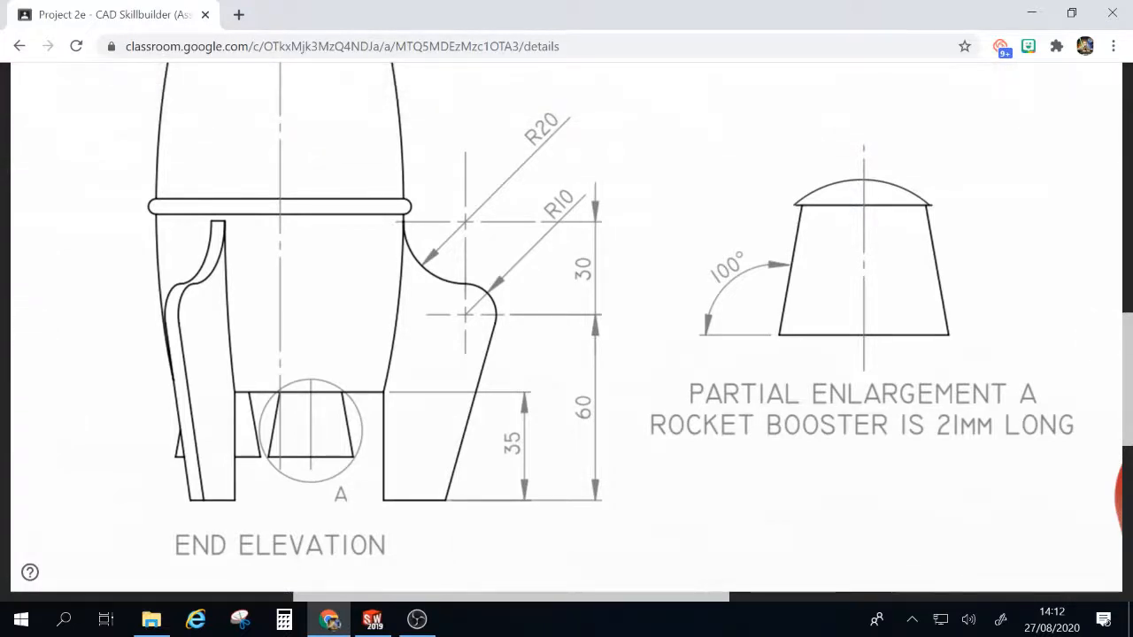
left_click(372, 619)
- Dimension the small circle's centre to 60 mm above the fin's horizontal base line
left_click(49, 42)
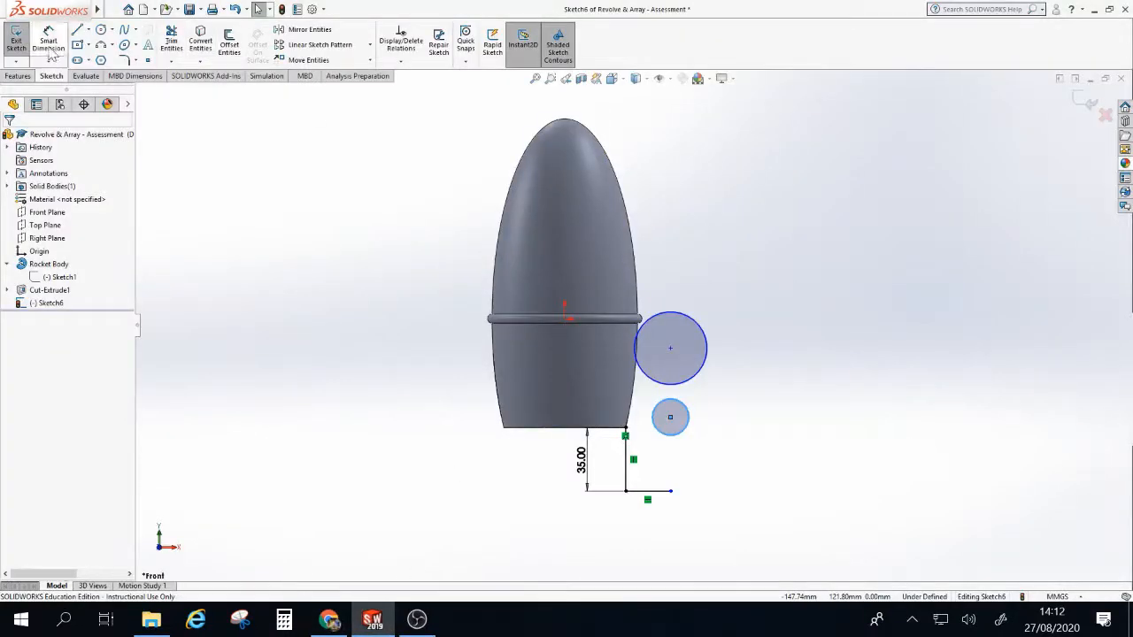
left_click(666, 490)
left_click(674, 417)
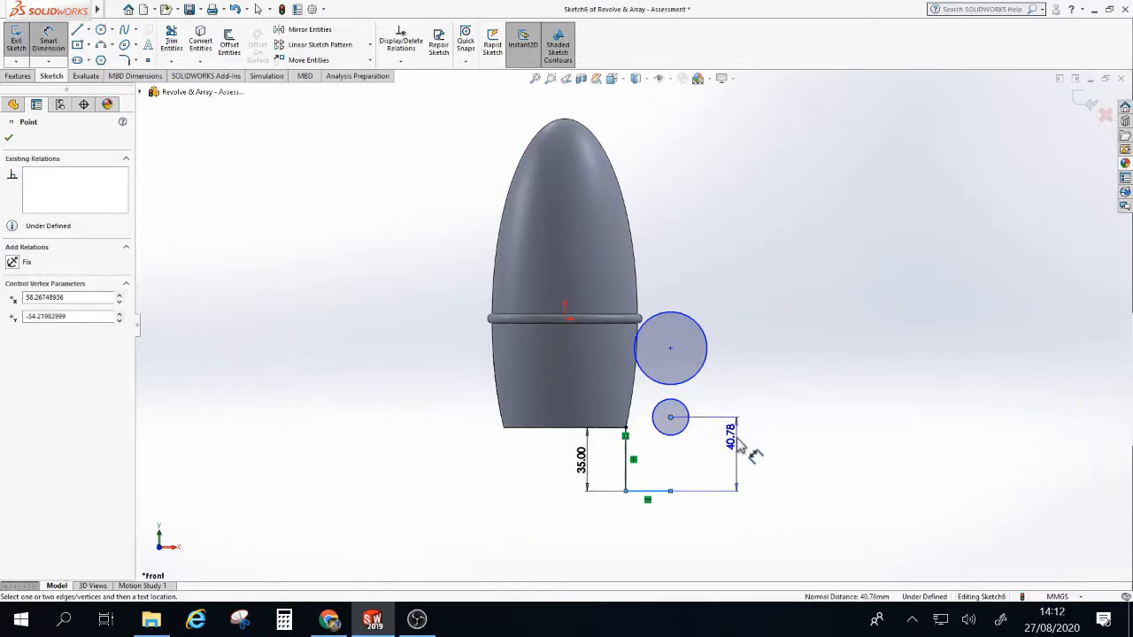
left_click(738, 448)
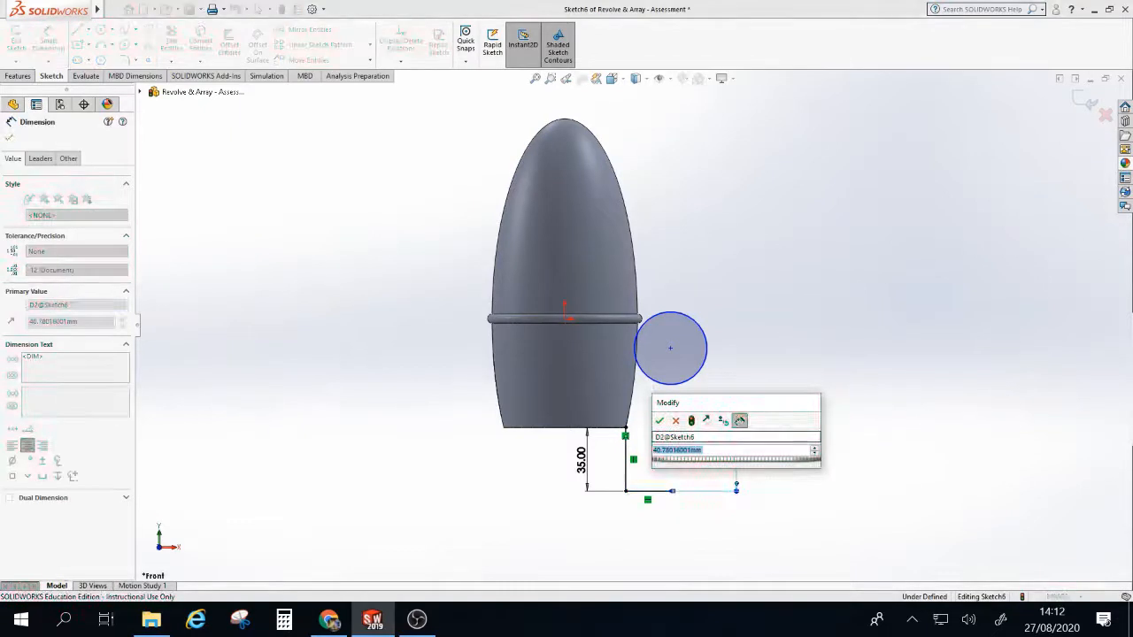
type("60")
key("Return")
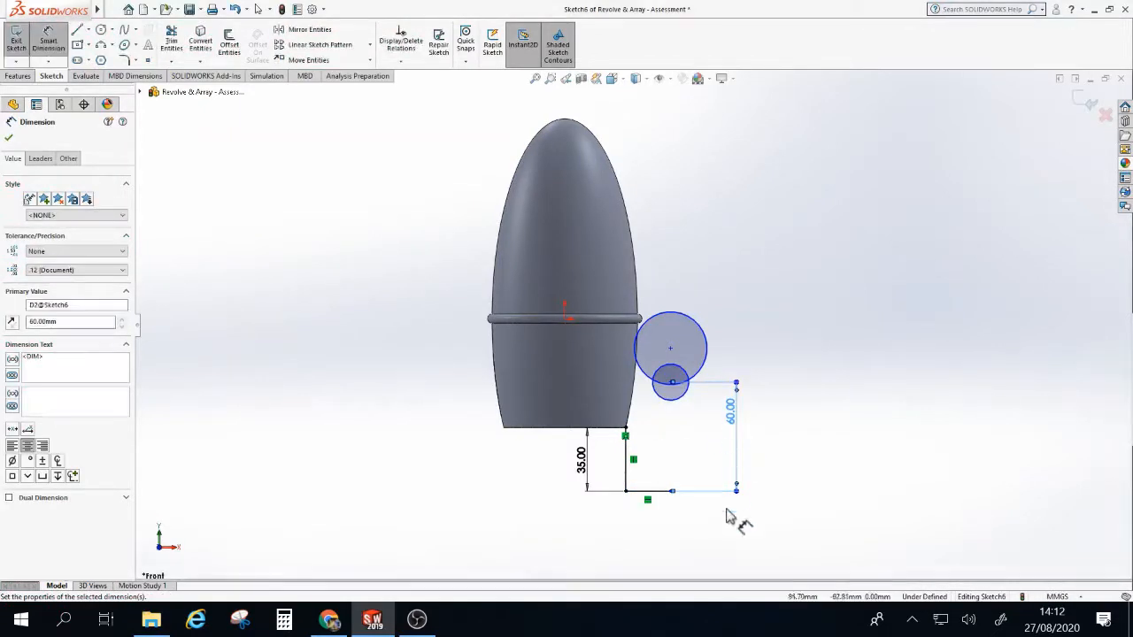
- Dimension the large circle's centre to 90 mm above the fin's horizontal base line
left_click(663, 492)
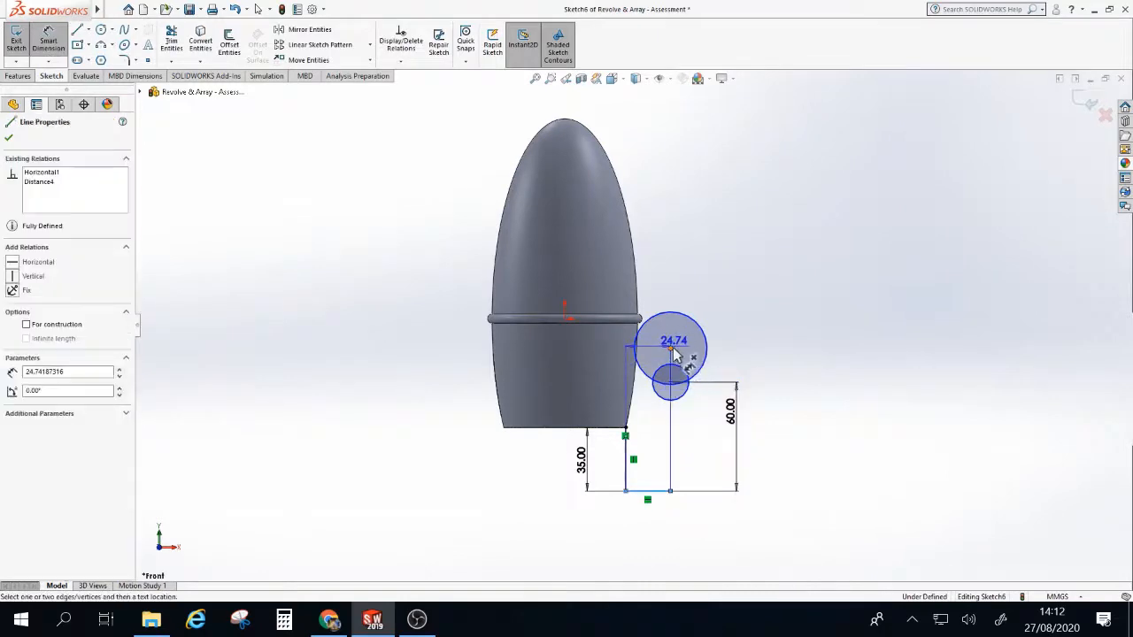
left_click(670, 348)
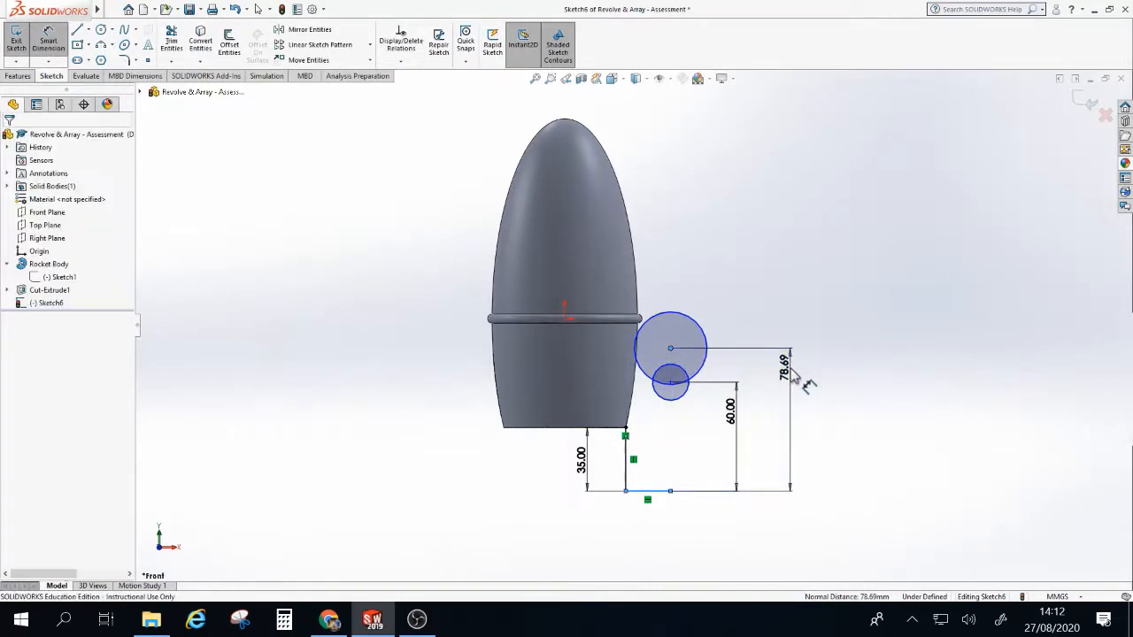
left_click(794, 374)
type("90")
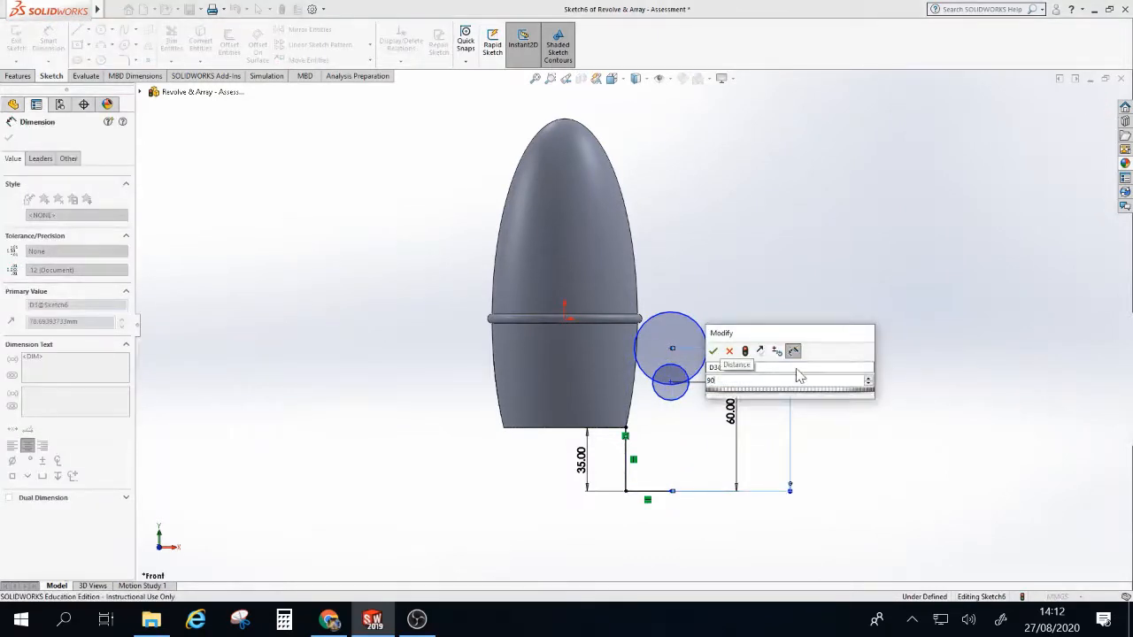
key("Return")
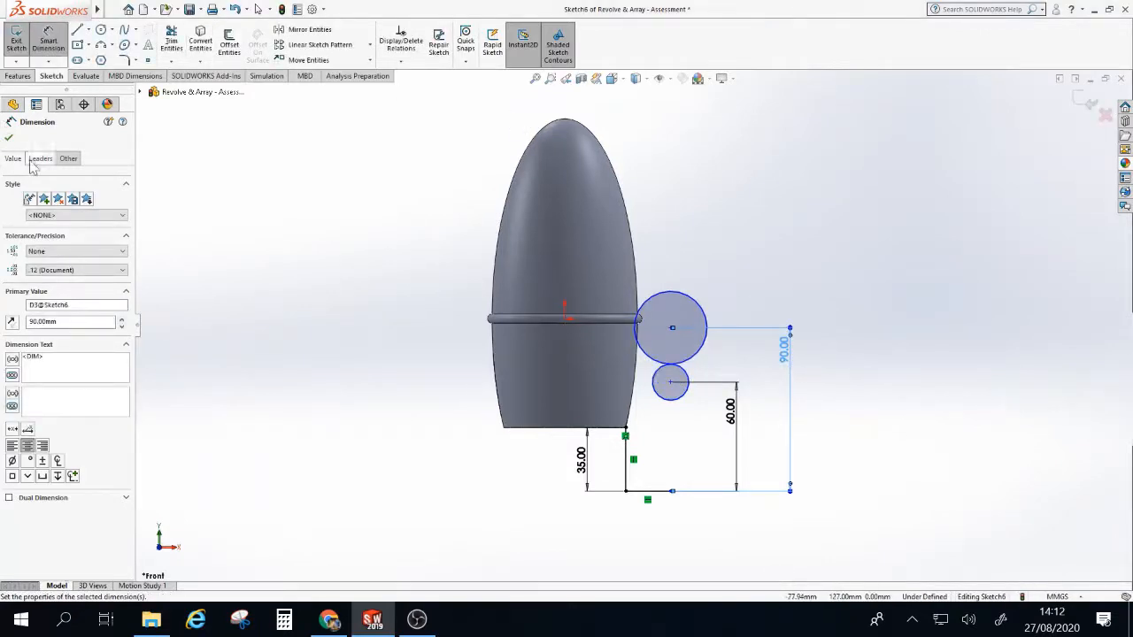
left_click(9, 137)
scroll(646, 354, "down", 2)
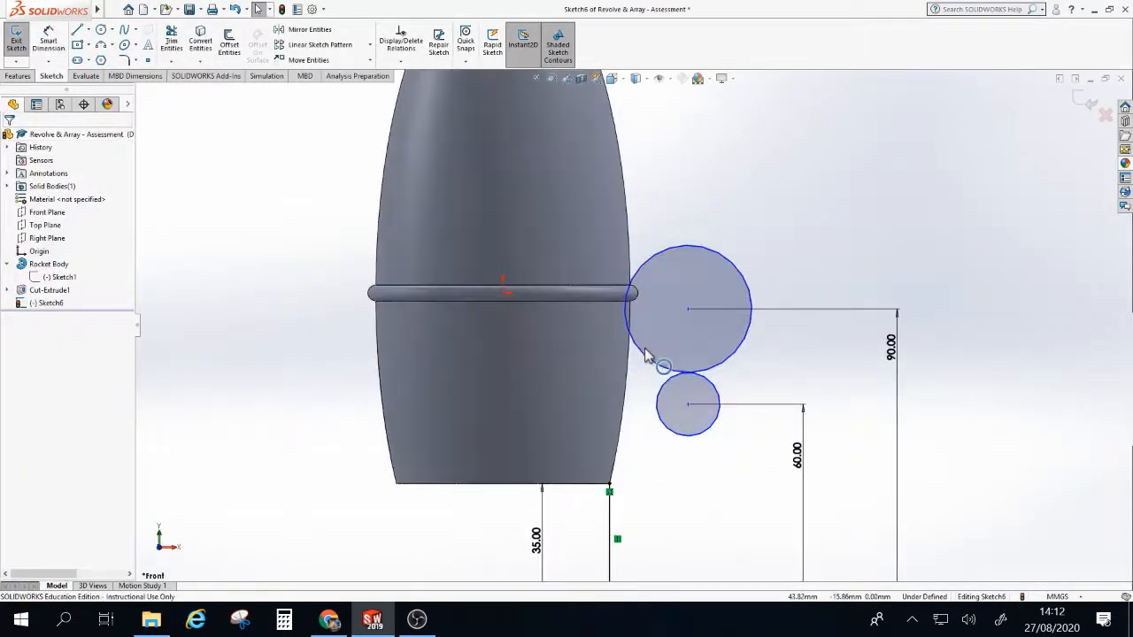
scroll(646, 354, "down", 2)
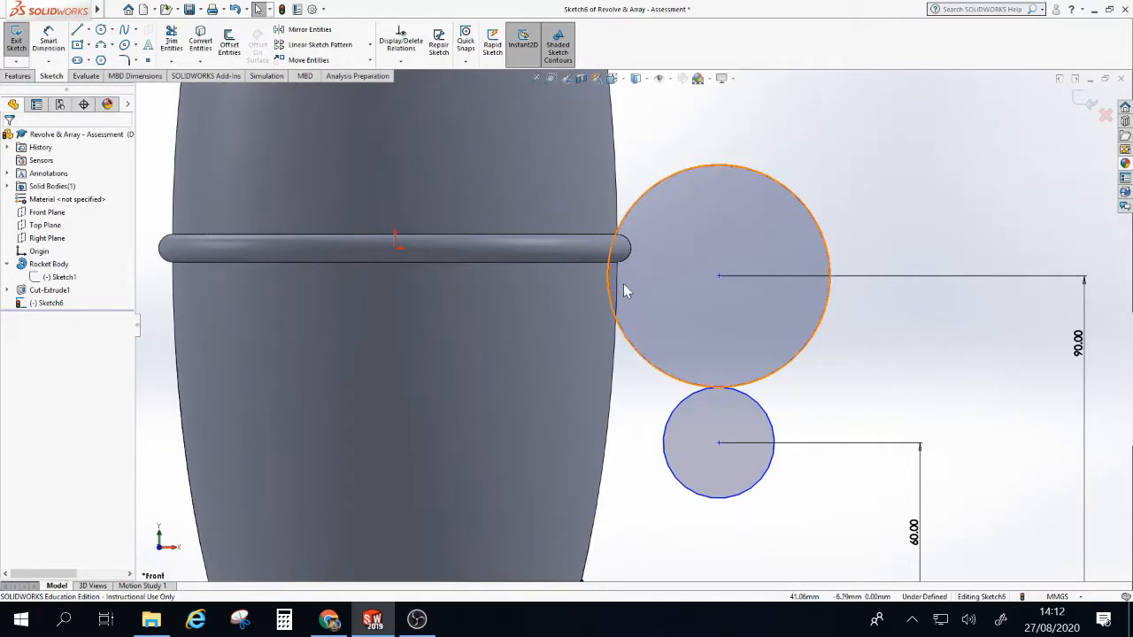
- Make the large circle tangent to the rocket body's side silhouette edge
left_click(637, 349)
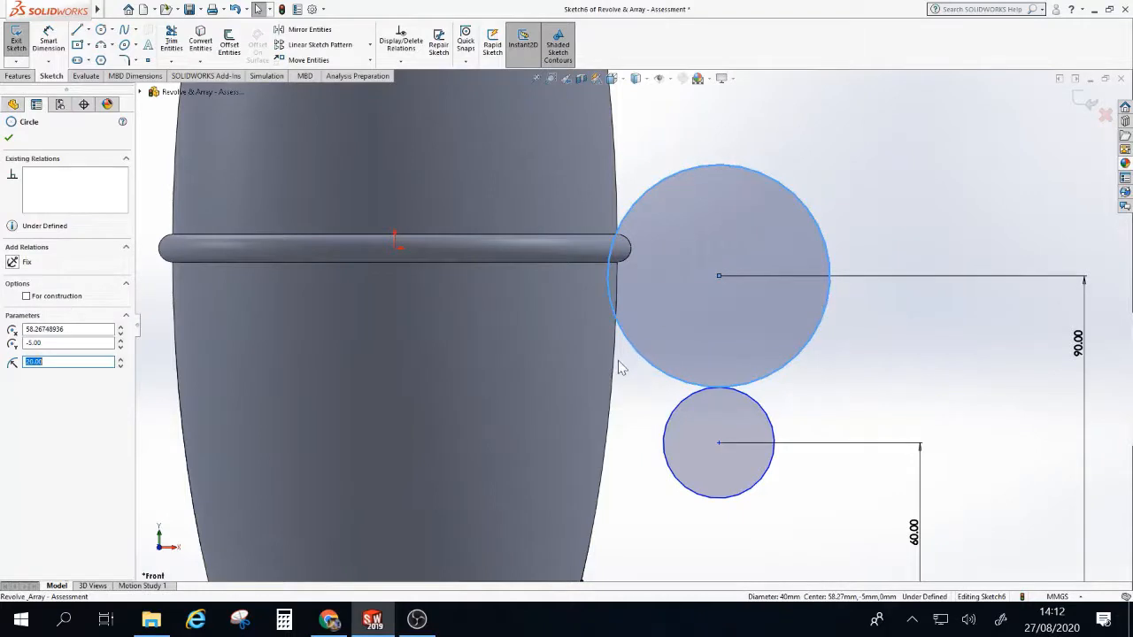
left_click(619, 376, "ctrl")
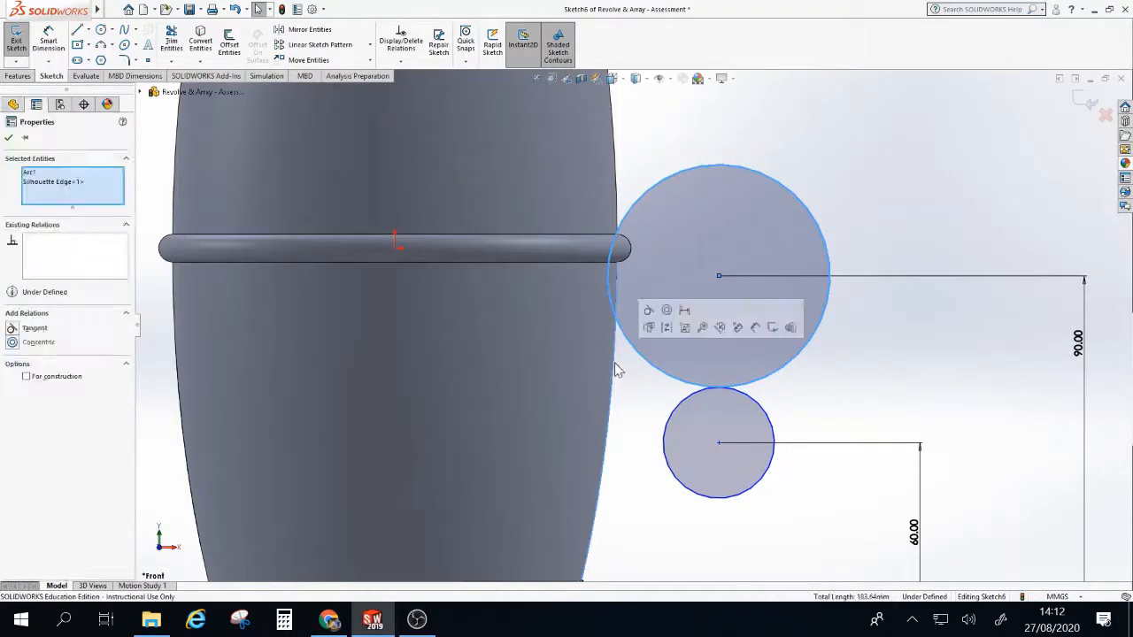
left_click(13, 329)
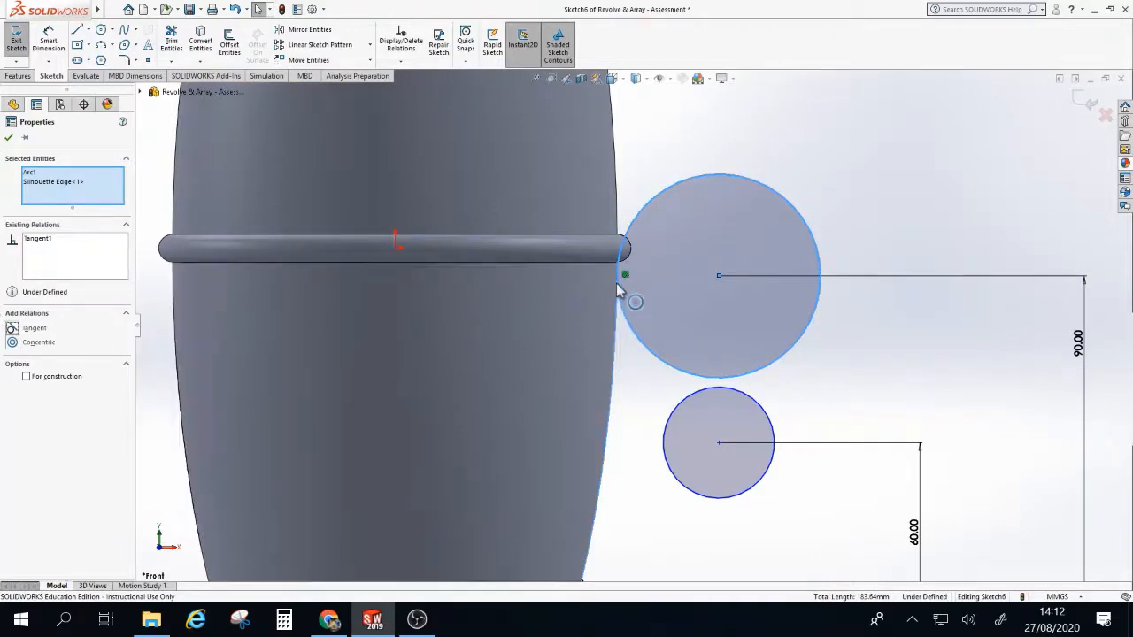
scroll(1064, 237, "down", 1)
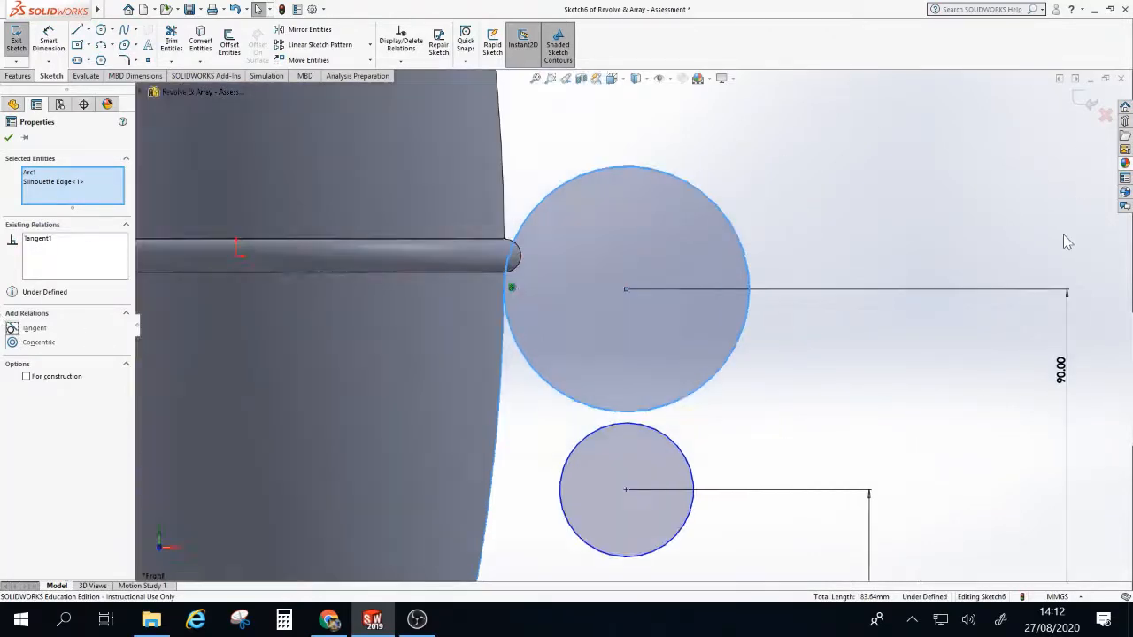
scroll(1065, 236, "up", 4)
scroll(1051, 229, "up", 2)
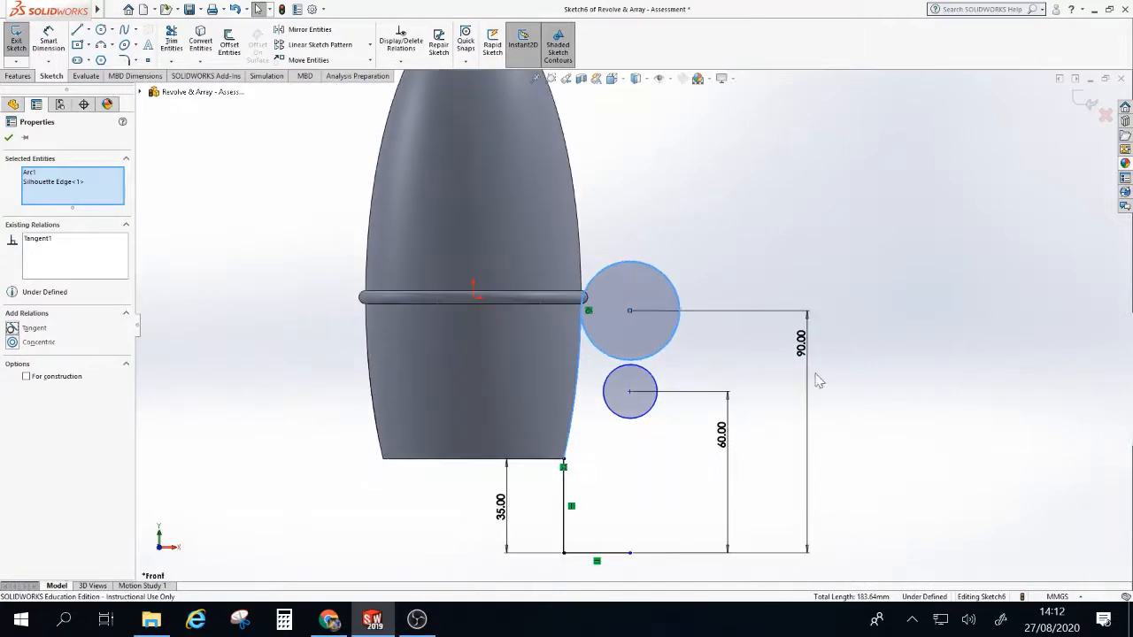
scroll(630, 370, "down", 2)
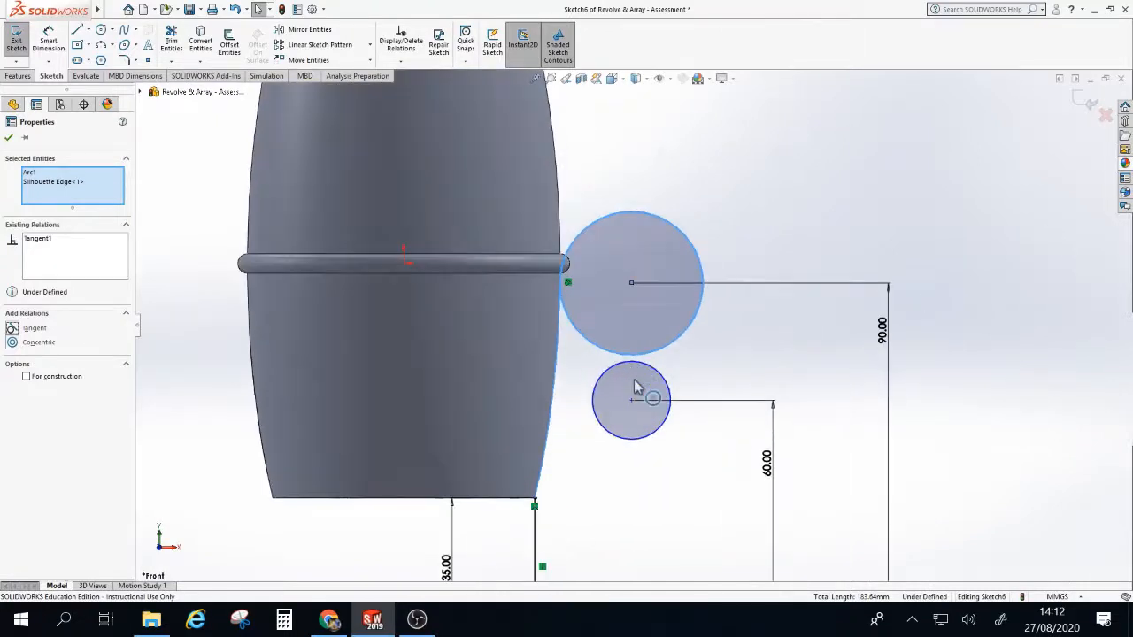
- Dimension the large circle's diameter to 40 mm
left_click(48, 40)
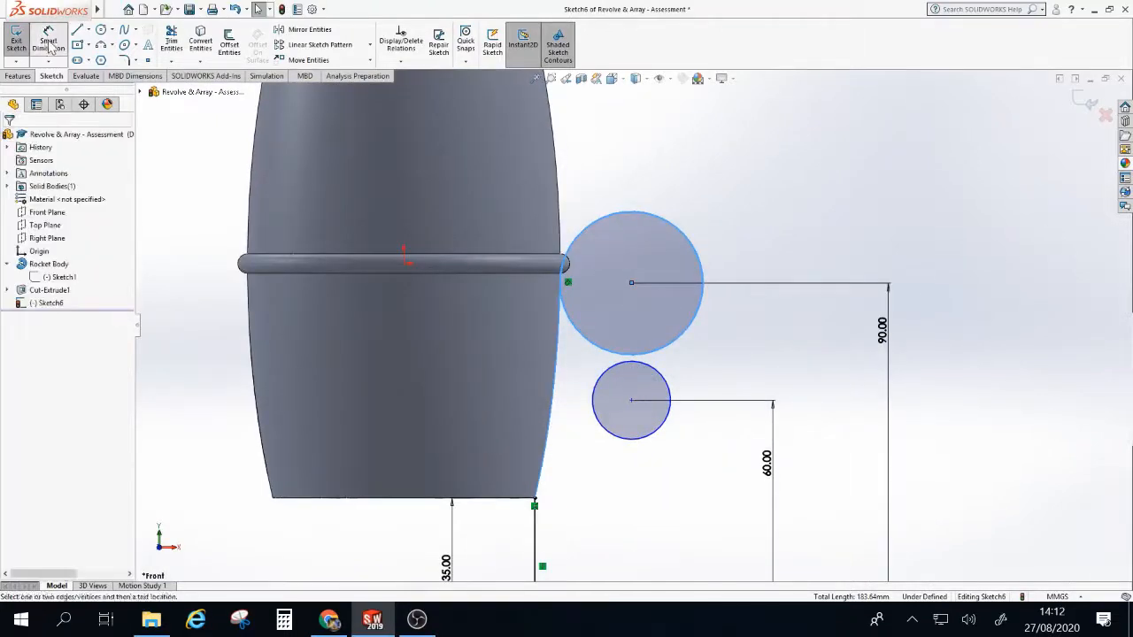
left_click(667, 378)
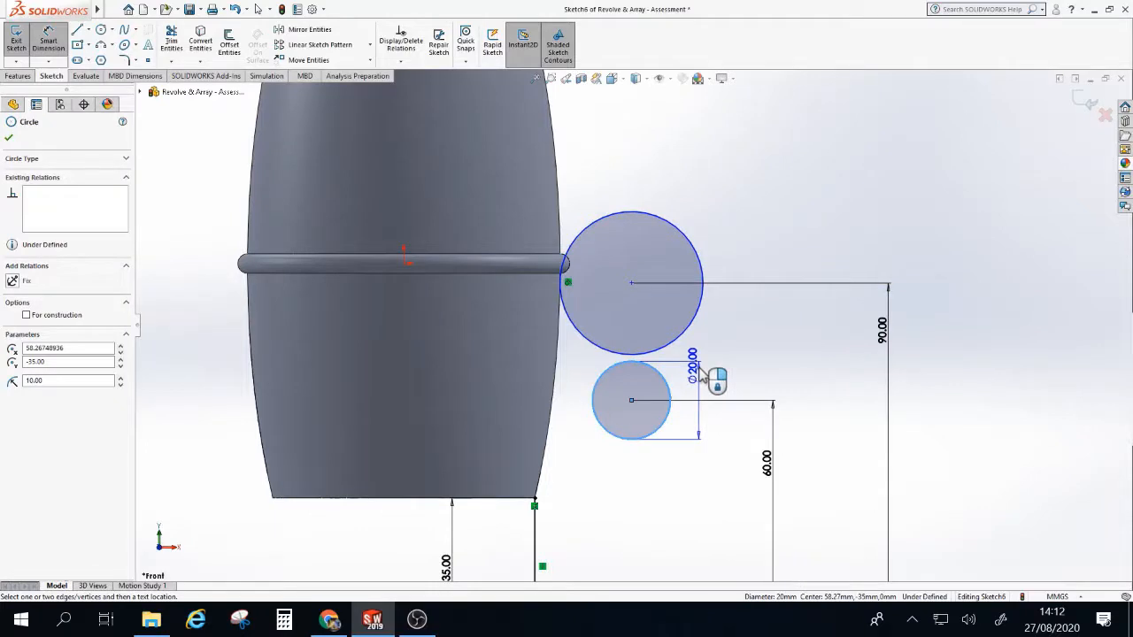
key("Escape")
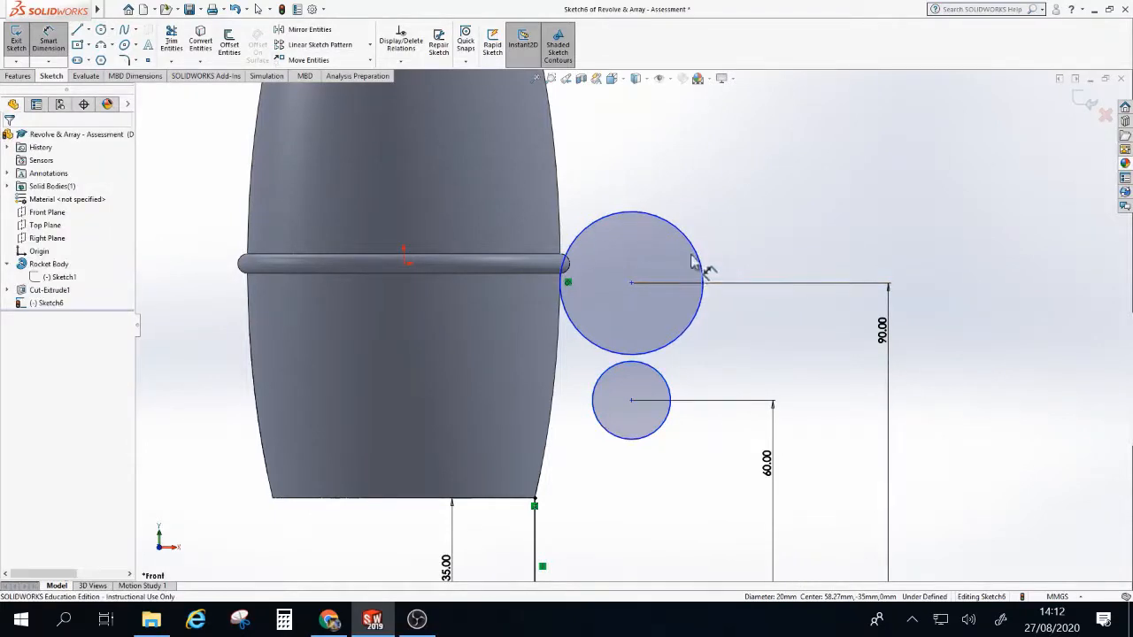
left_click(693, 250)
left_click(741, 245)
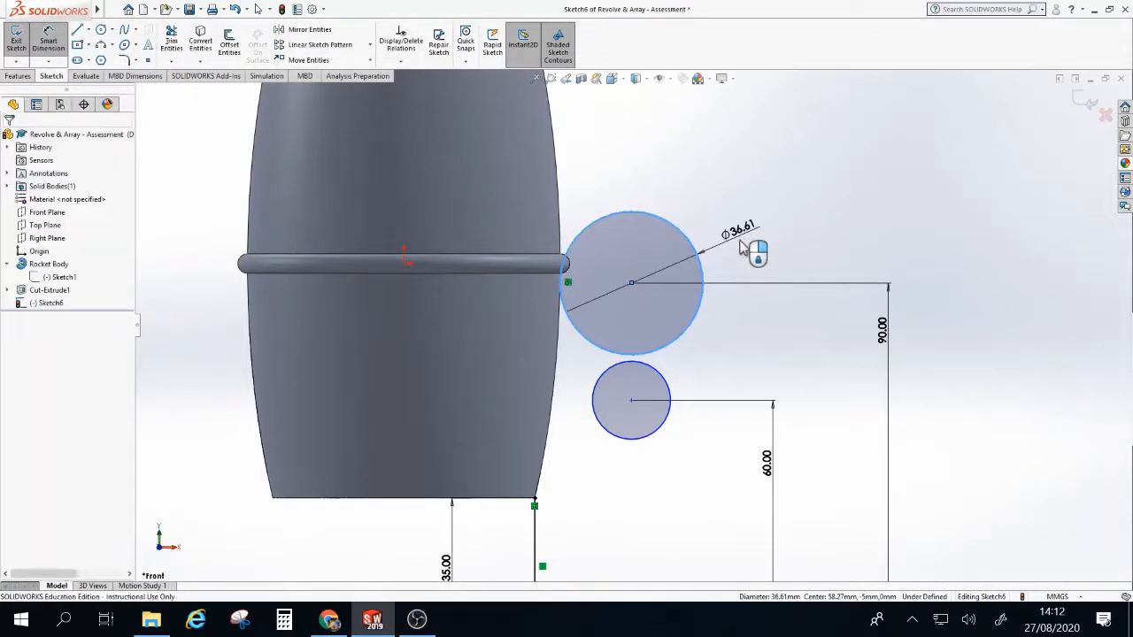
type("40")
key("Return")
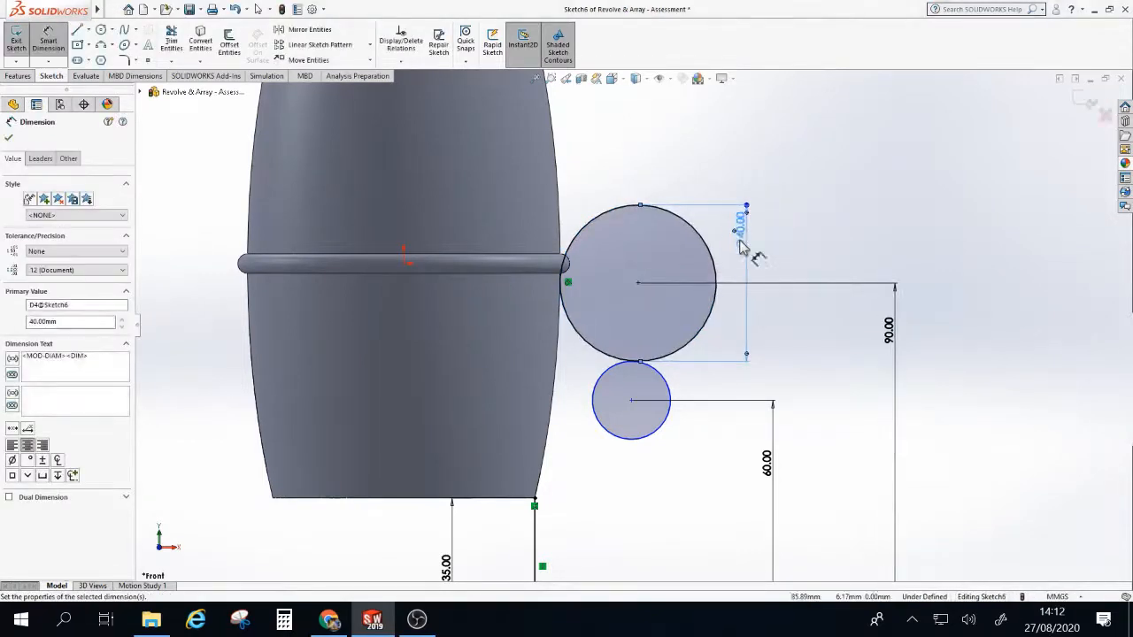
left_click(9, 140)
- Draw a slanted line from the free end of the fin's base line up to the outer side of the small circle
scroll(708, 177, "up", 3)
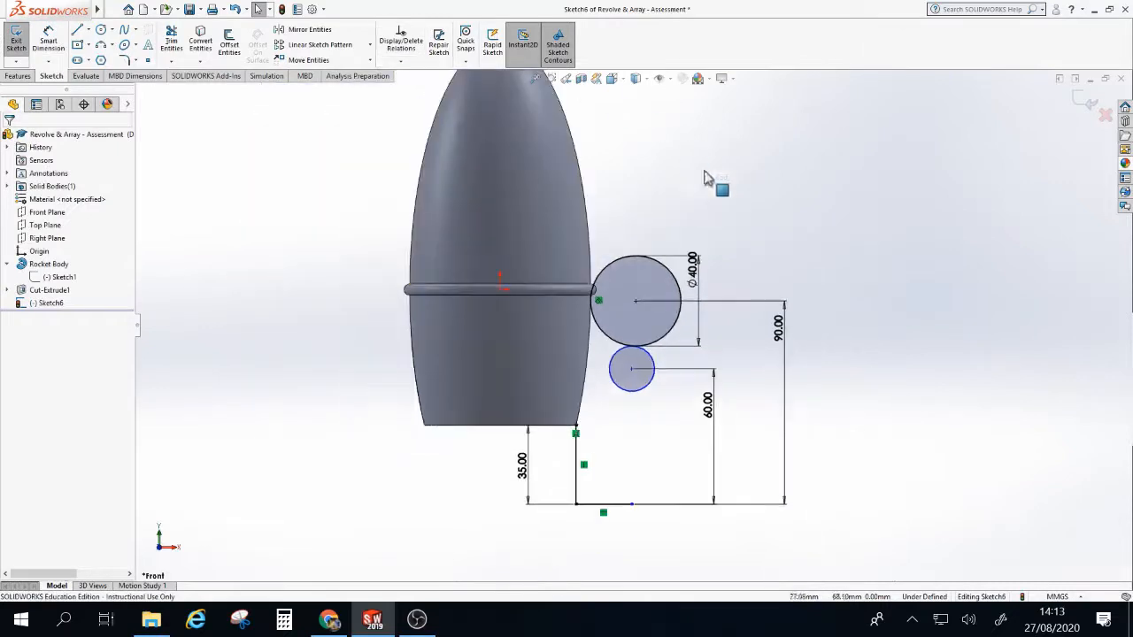
left_click(632, 506)
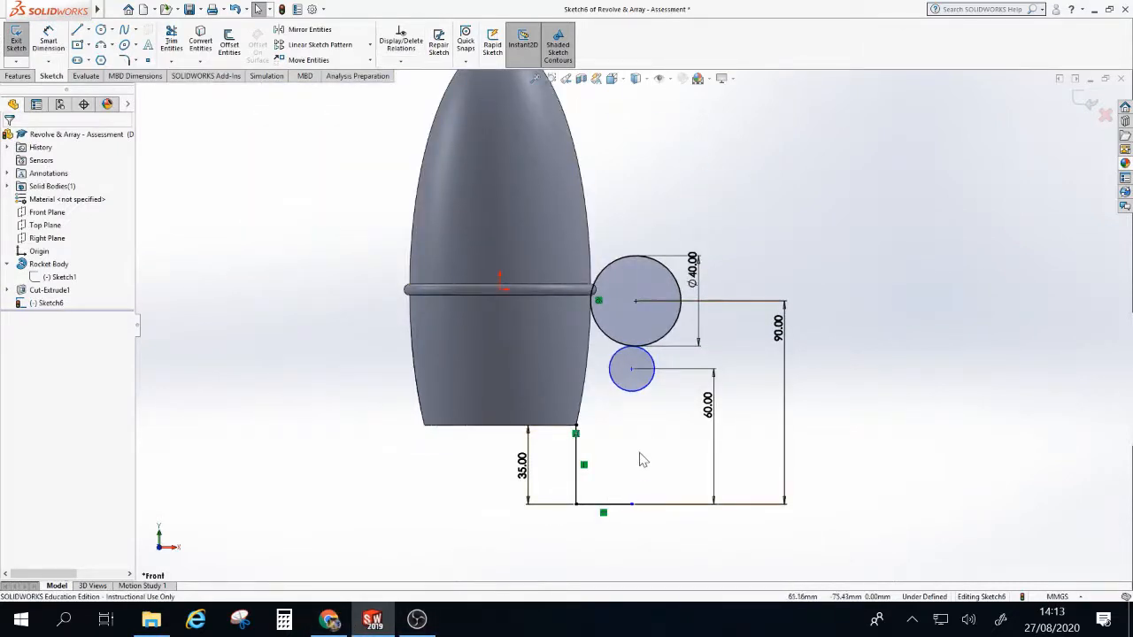
left_click(79, 31)
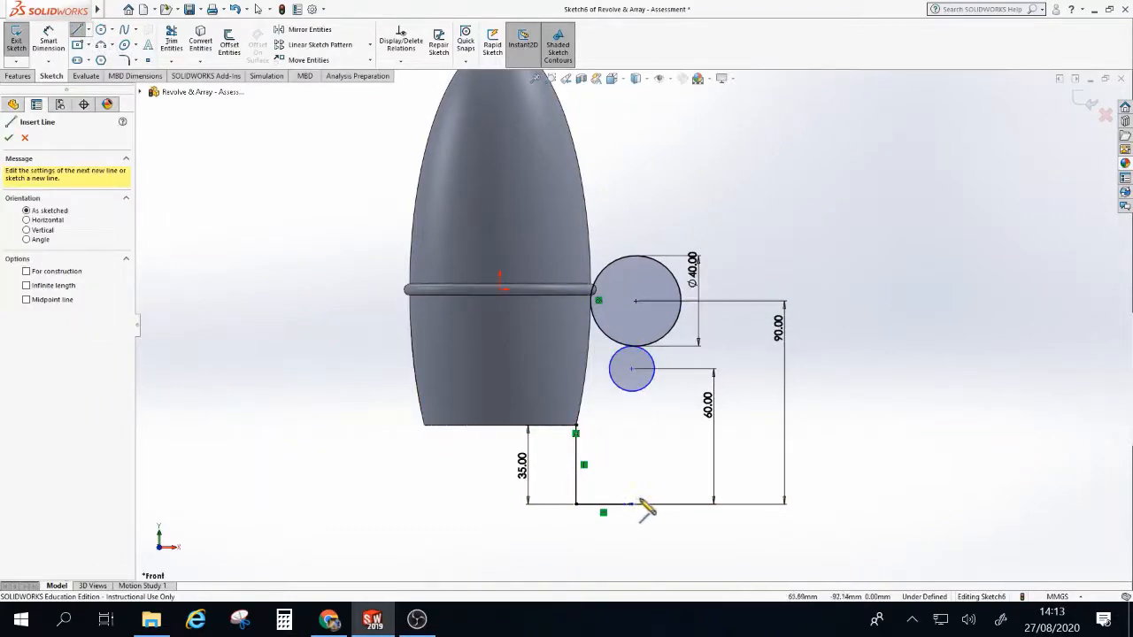
left_click(631, 506)
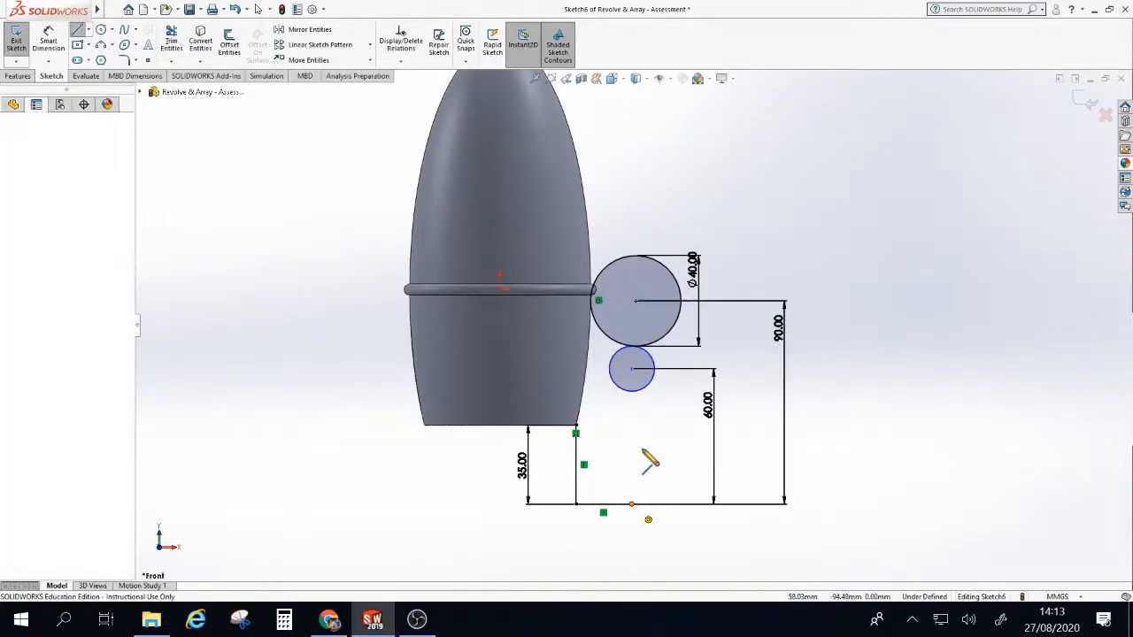
left_click(652, 376)
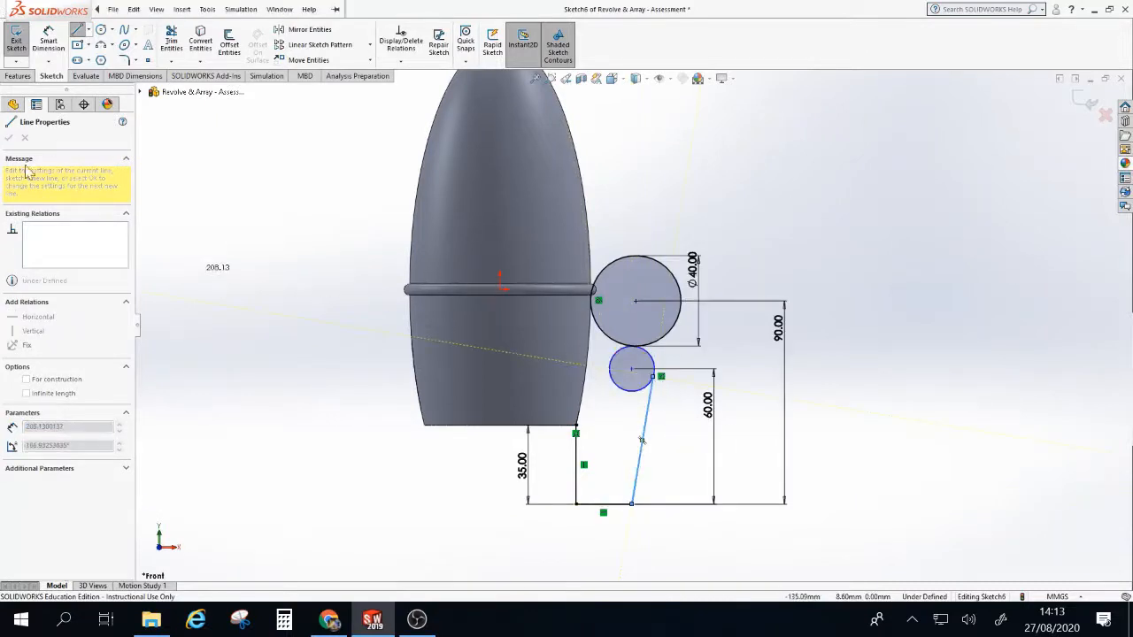
key("Escape")
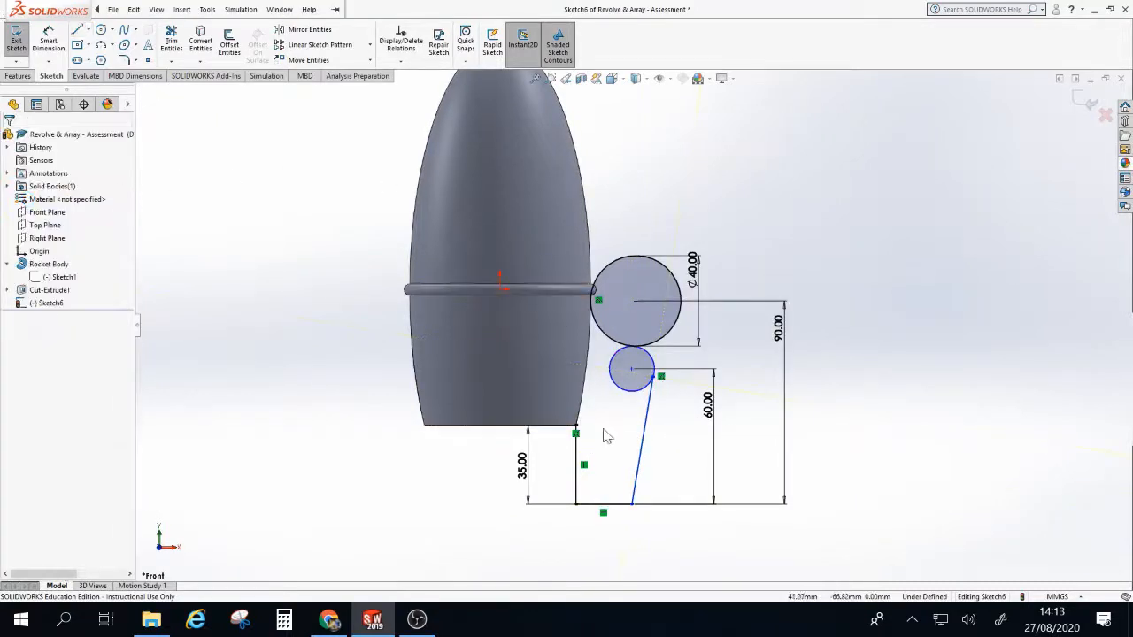
- Make the small circle and the slanted outer line tangent to each other
left_click(644, 386)
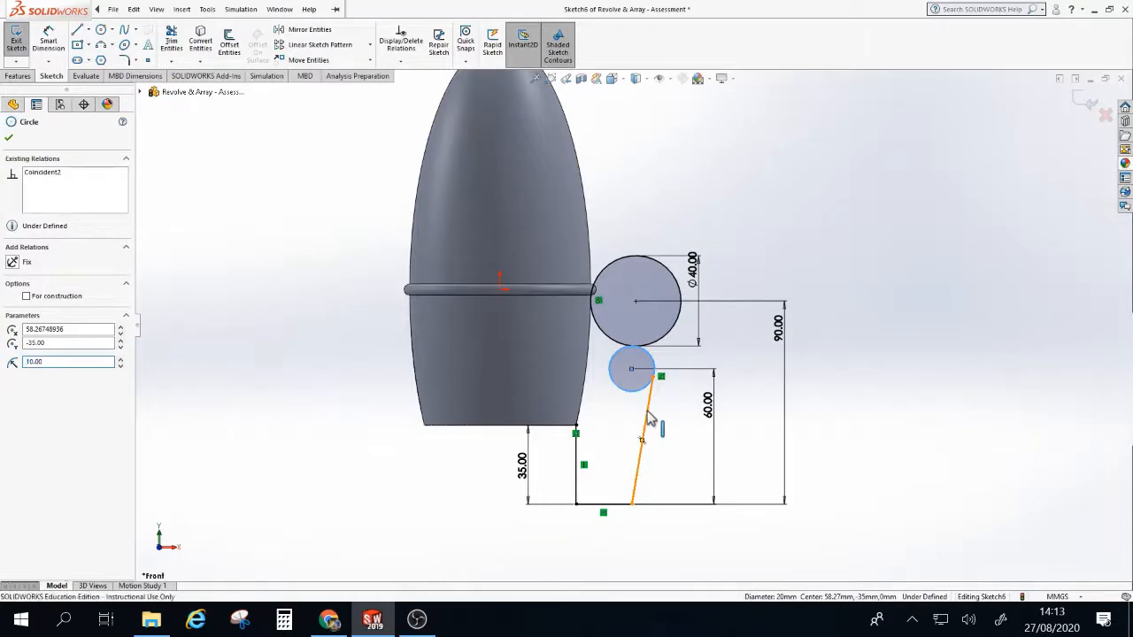
left_click(648, 416, "ctrl")
left_click(12, 330)
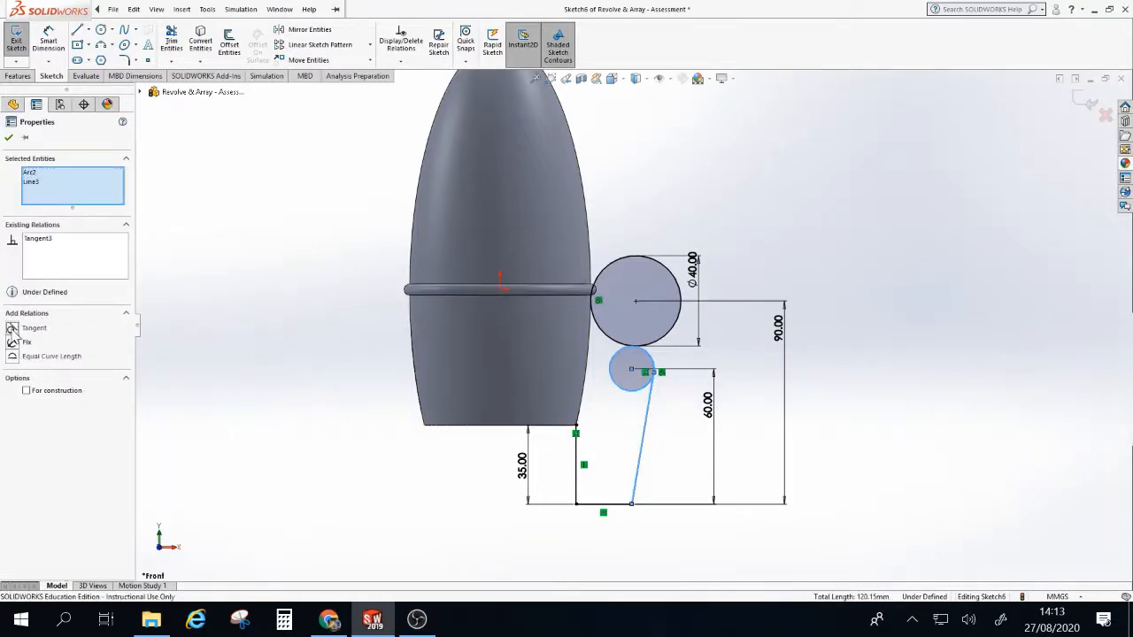
key("Escape")
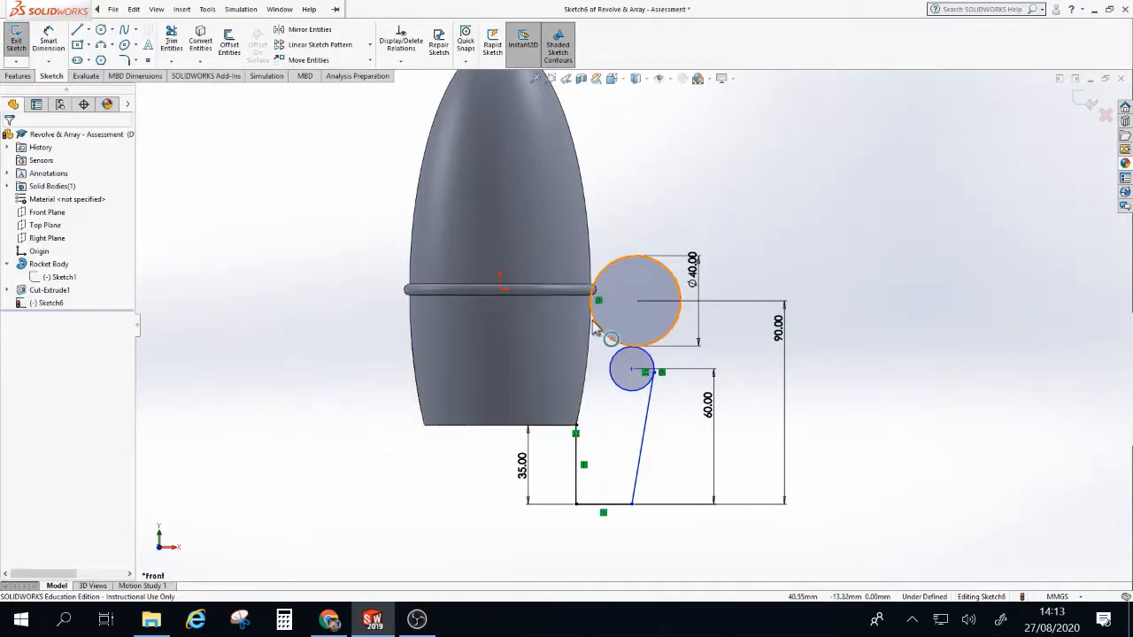
- Convert the rocket body's silhouette edge beside the fin, below the ring, into a sketch entity
left_click(201, 46)
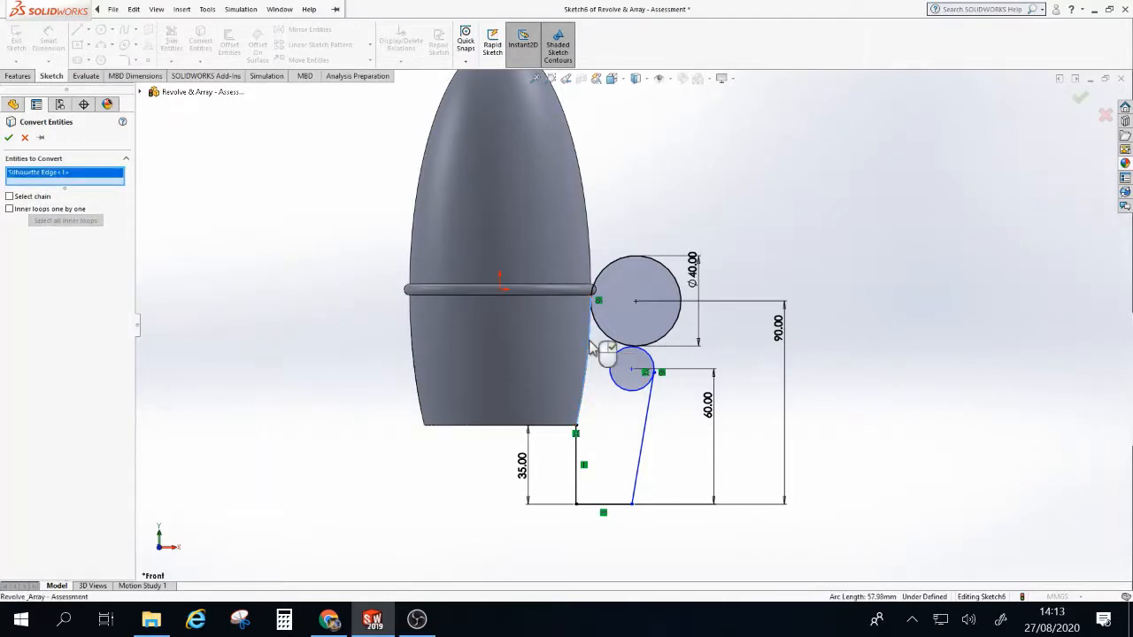
left_click(8, 138)
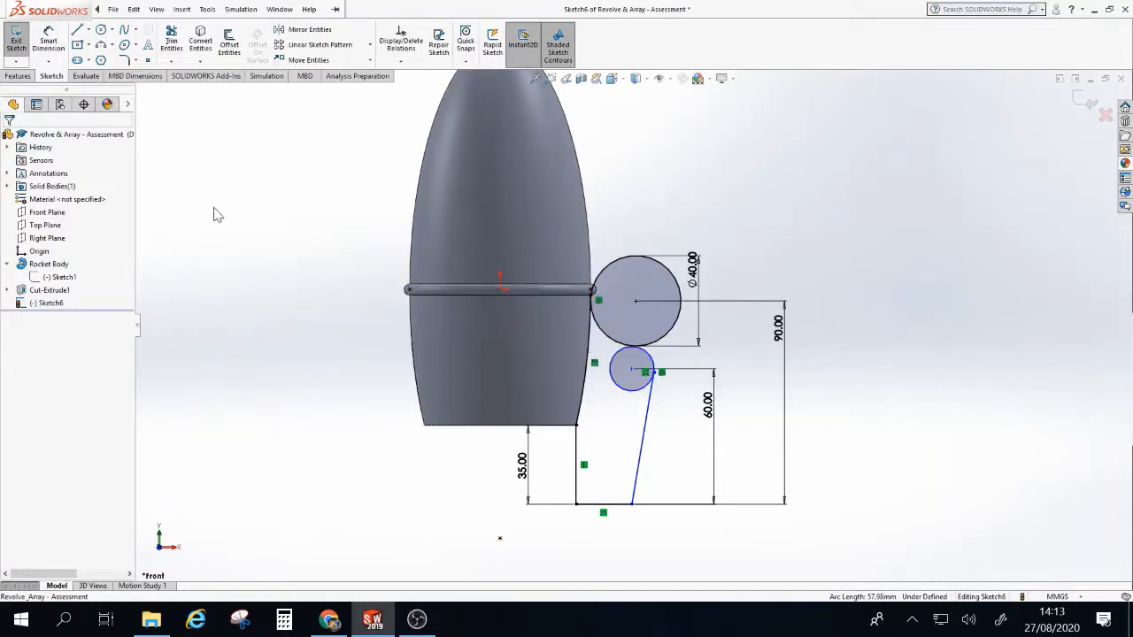
- Try to trim the inner side of the small circle with Trim to closest, and undo the trim
left_click(171, 40)
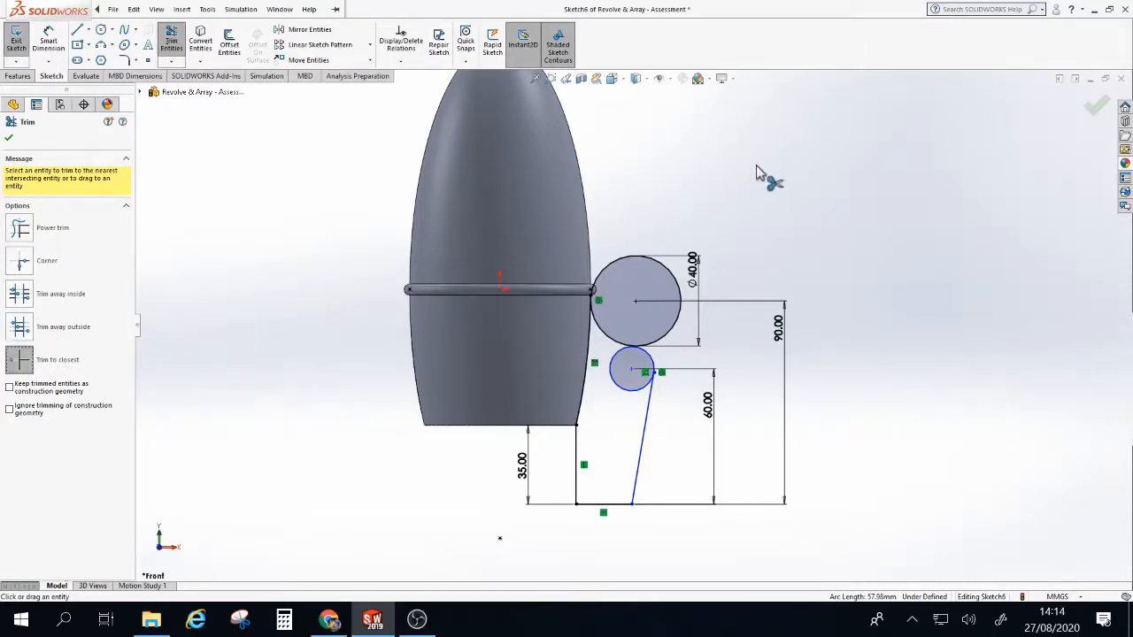
left_click(614, 391)
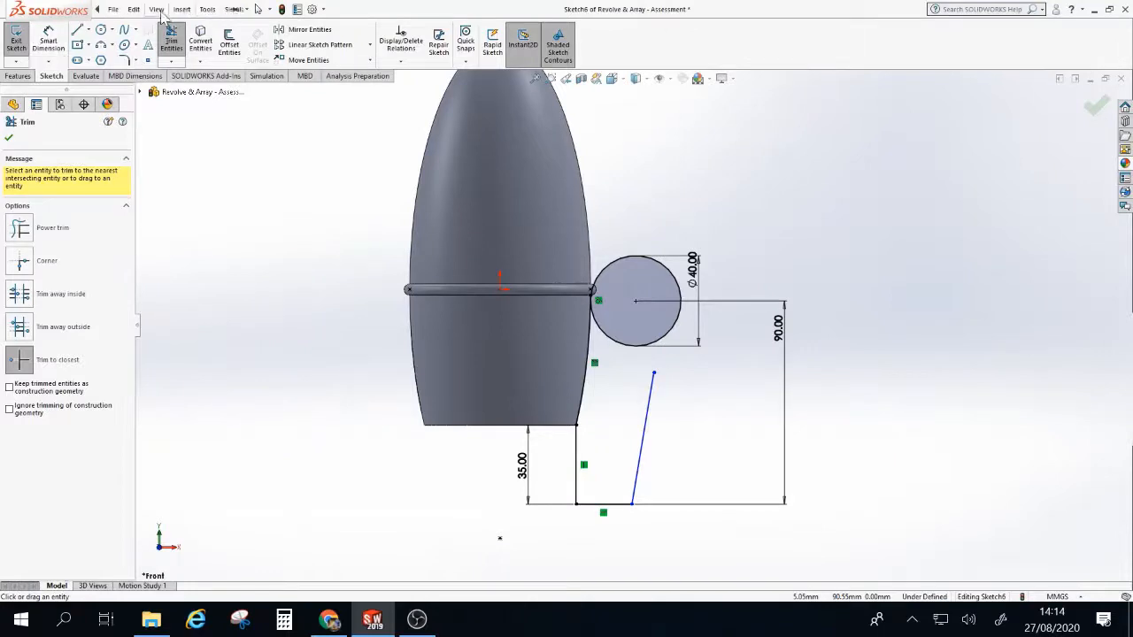
left_click(239, 10)
left_click(113, 9)
left_click(114, 10)
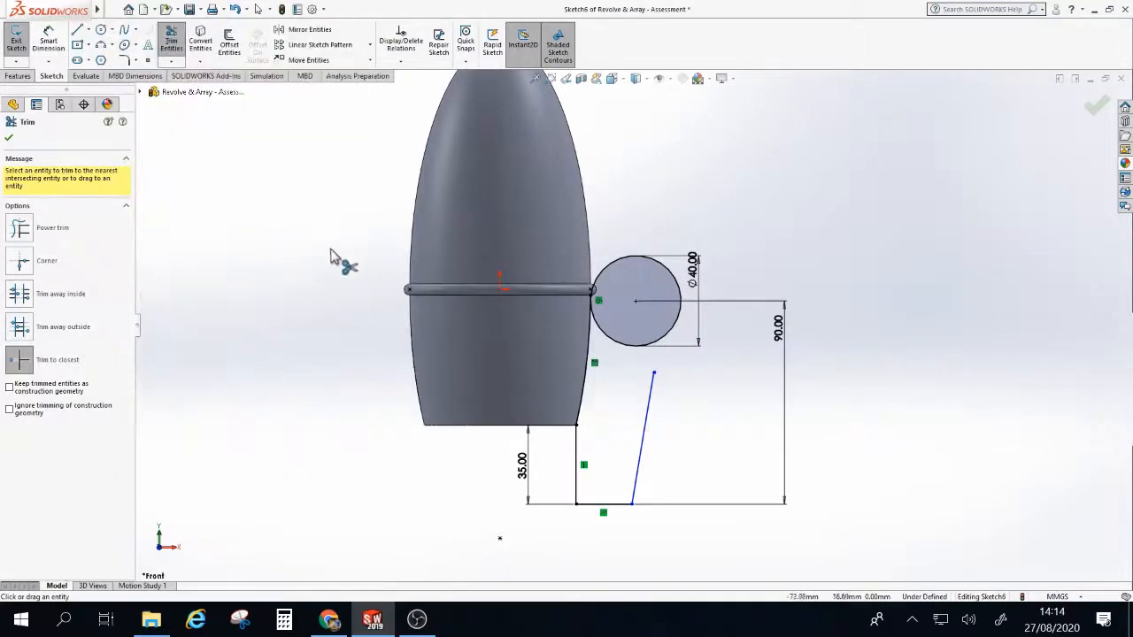
left_click(235, 8)
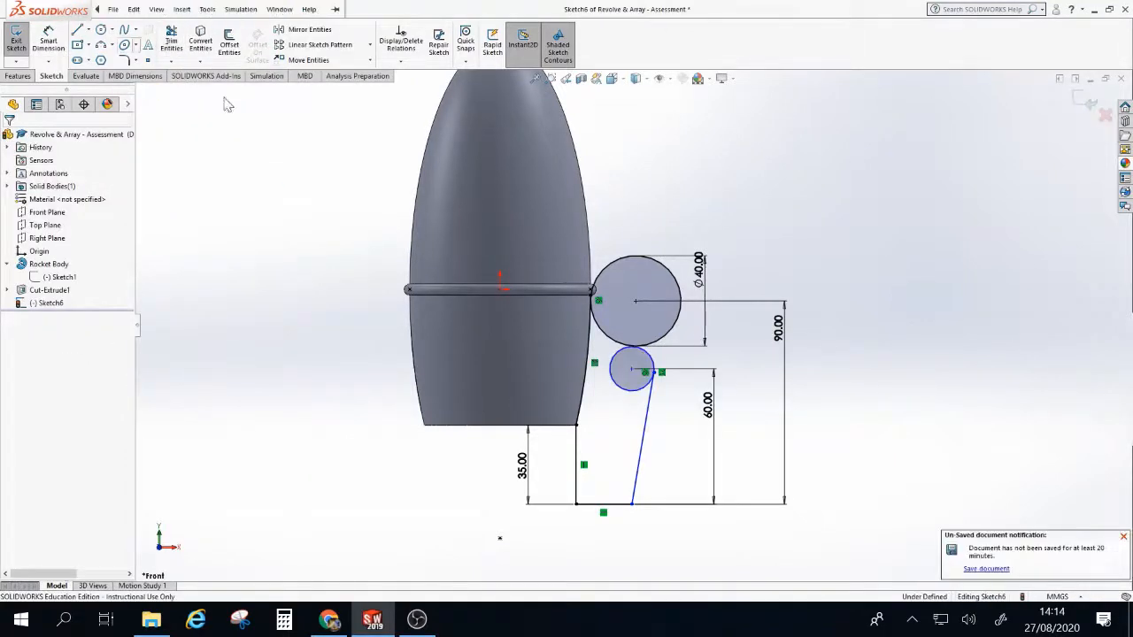
- Try to trim the outer side of the large circle with Trim to closest, and undo the trim
left_click(171, 42)
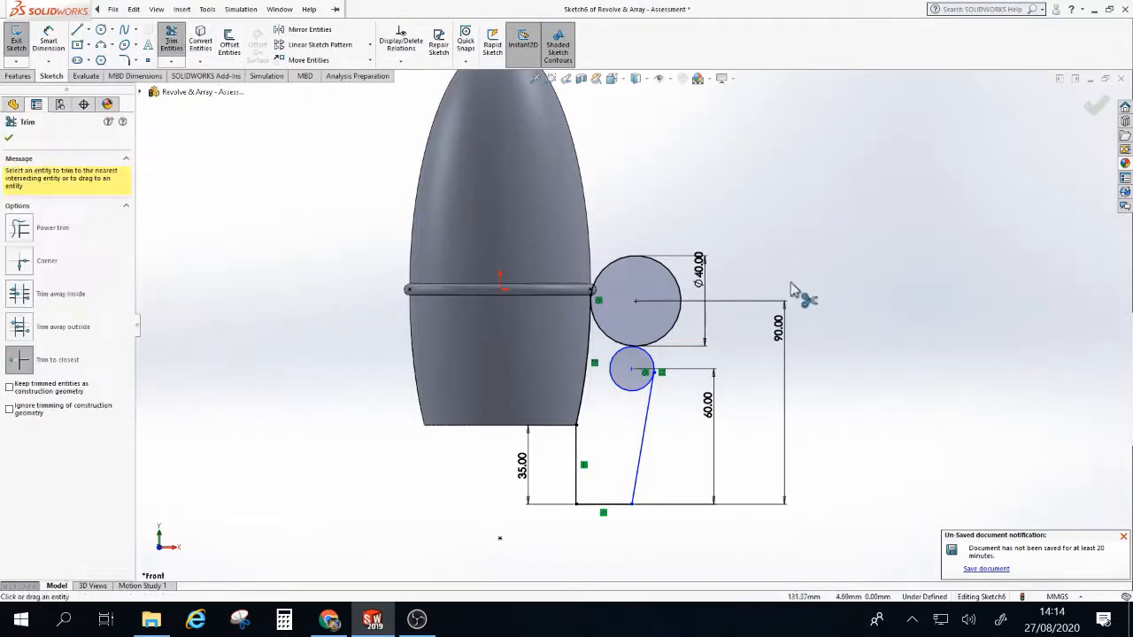
left_click(673, 274)
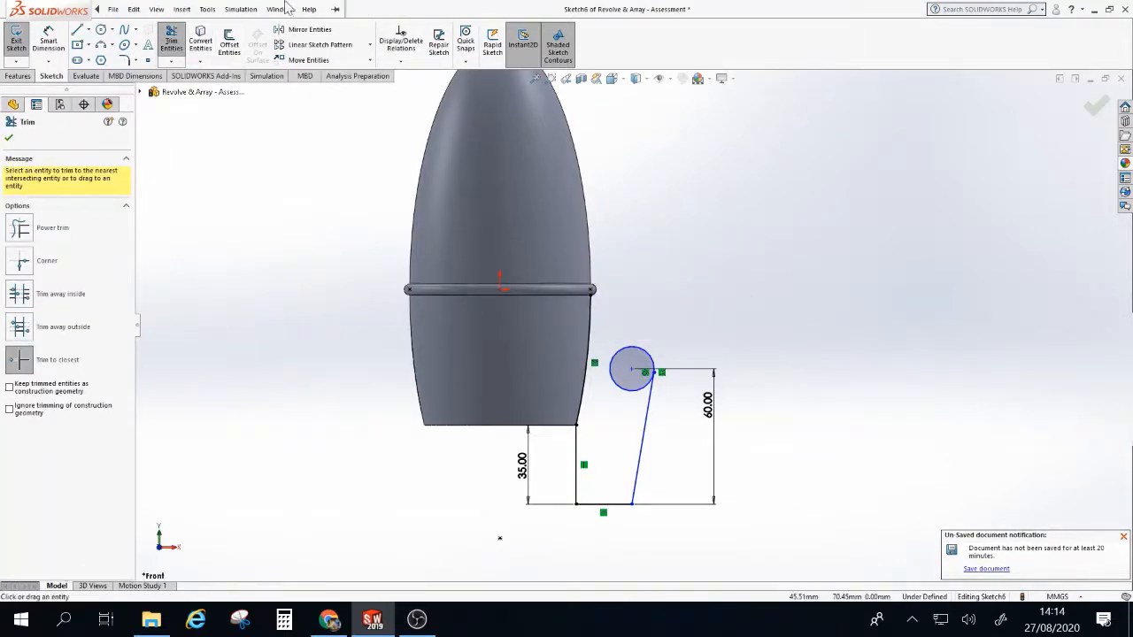
left_click(182, 9)
left_click(304, 8)
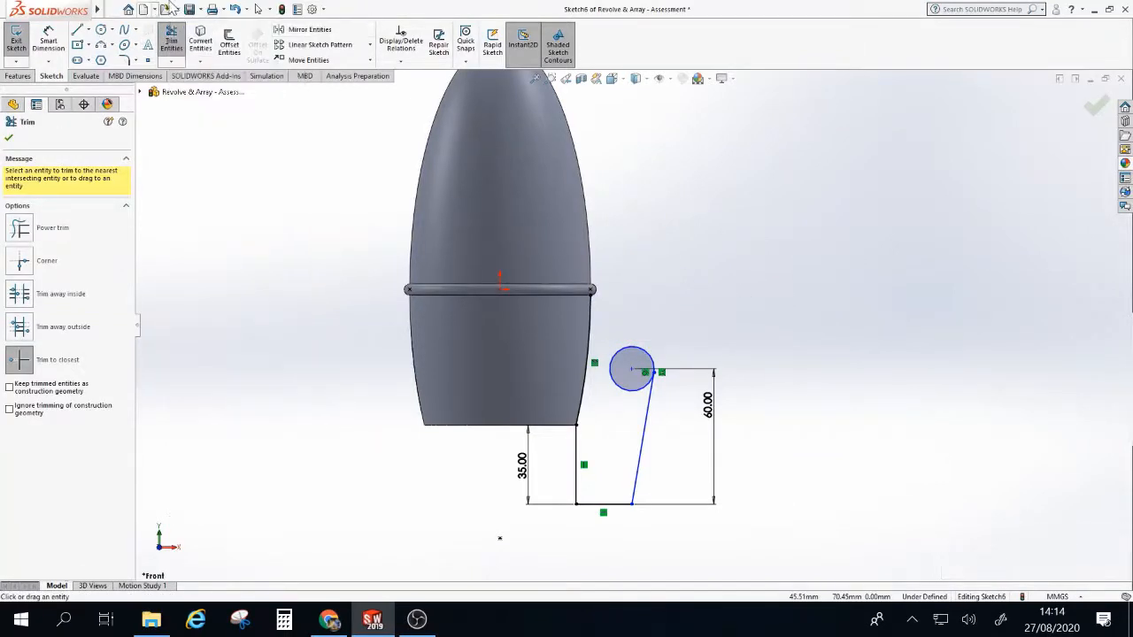
left_click(234, 8)
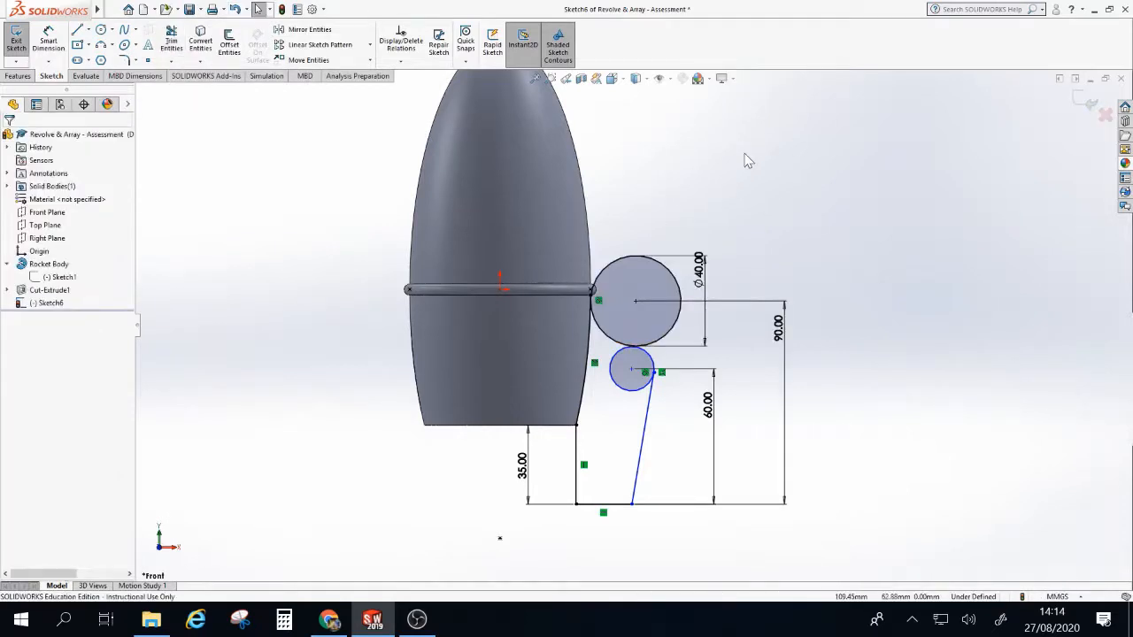
- Make the small circle tangent to the large circle
left_click(617, 360)
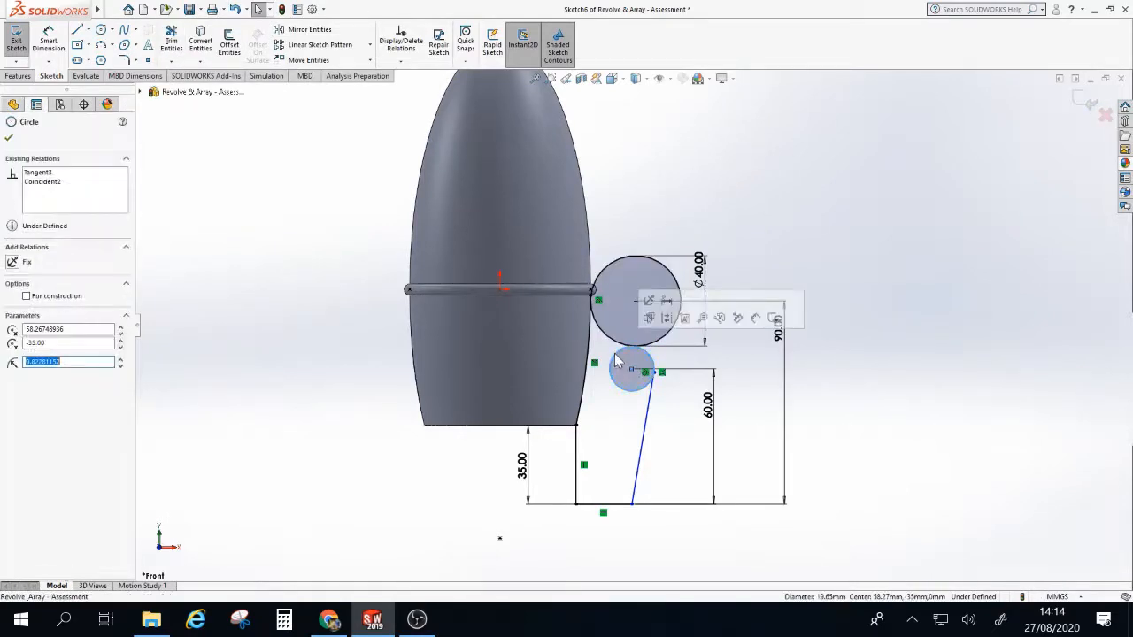
left_click(612, 339, "ctrl")
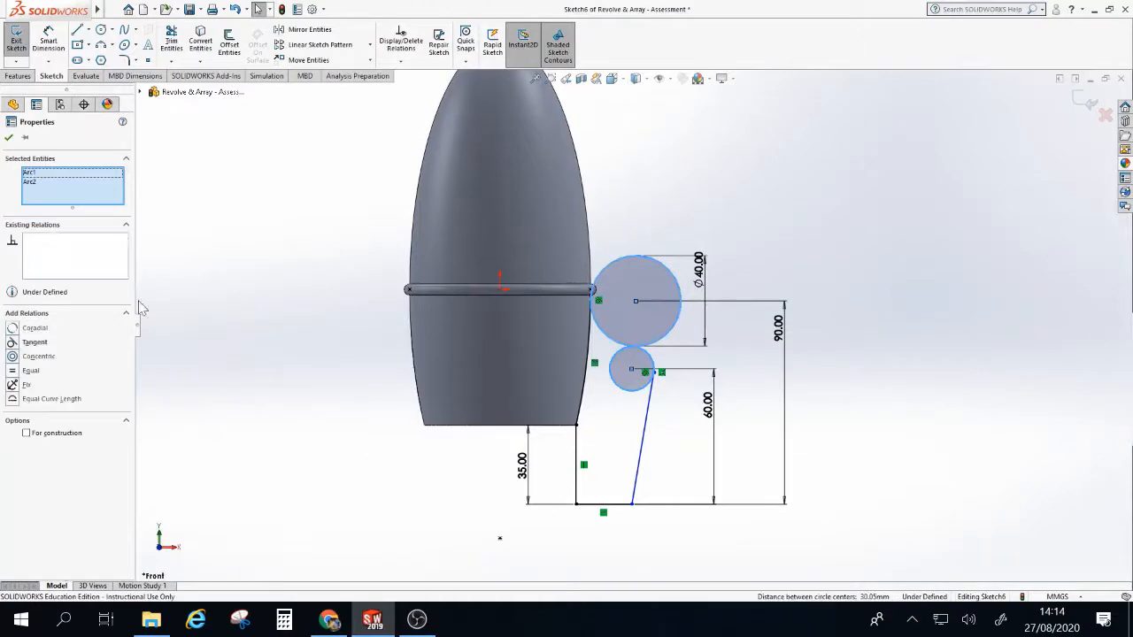
left_click(12, 343)
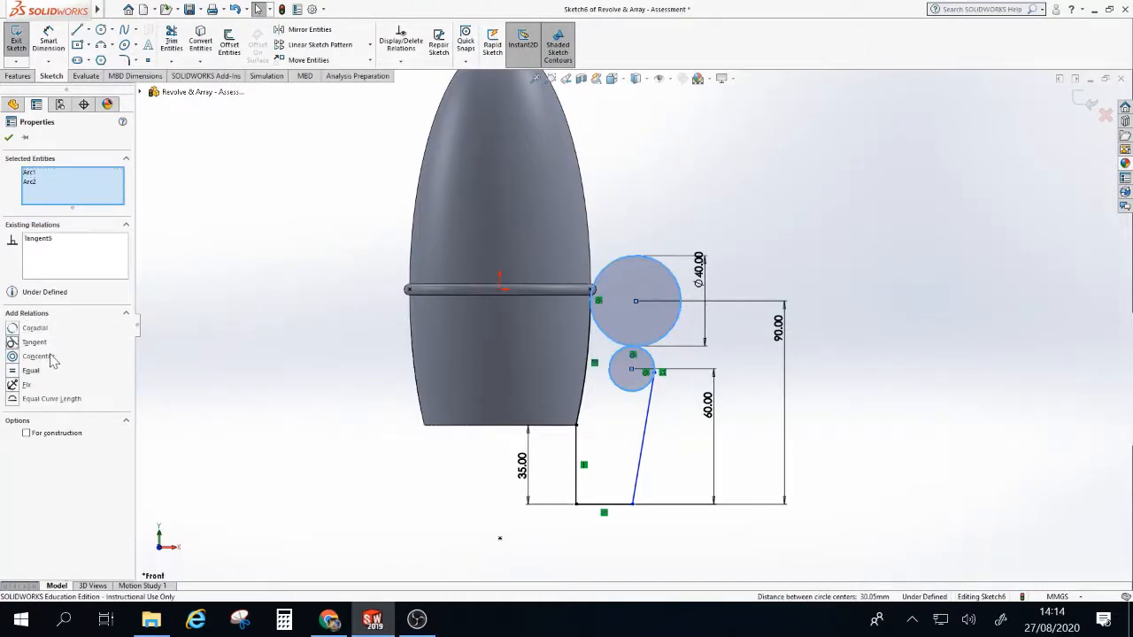
- Trim the small circle's inner side and the large circle's outer side with Trim to closest, and exit the fin sketch
left_click(171, 40)
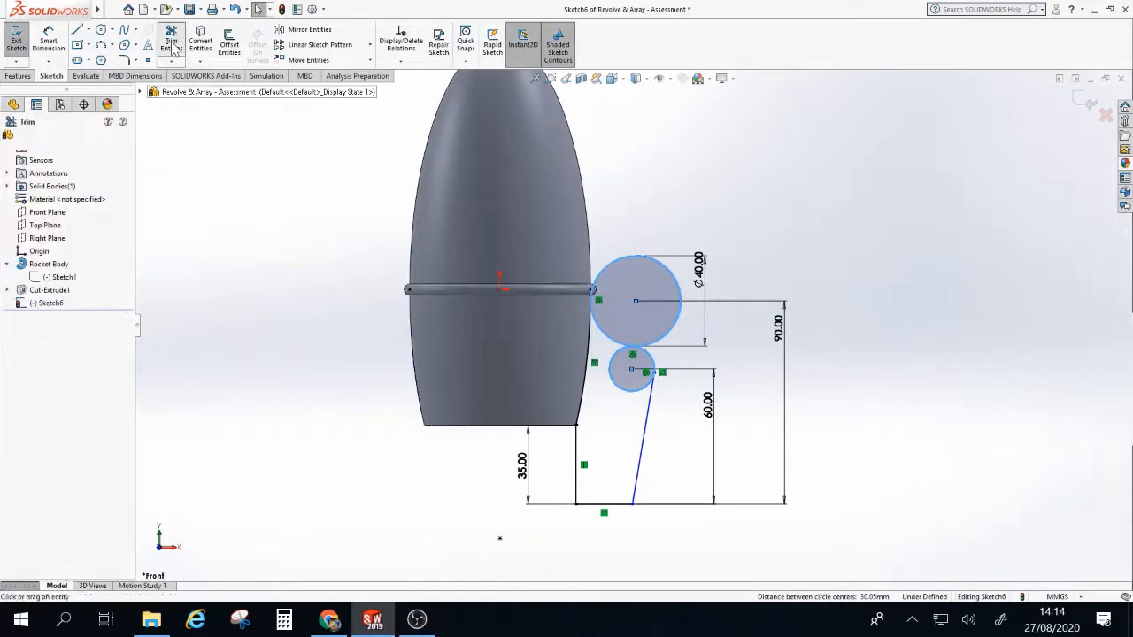
left_click(613, 377)
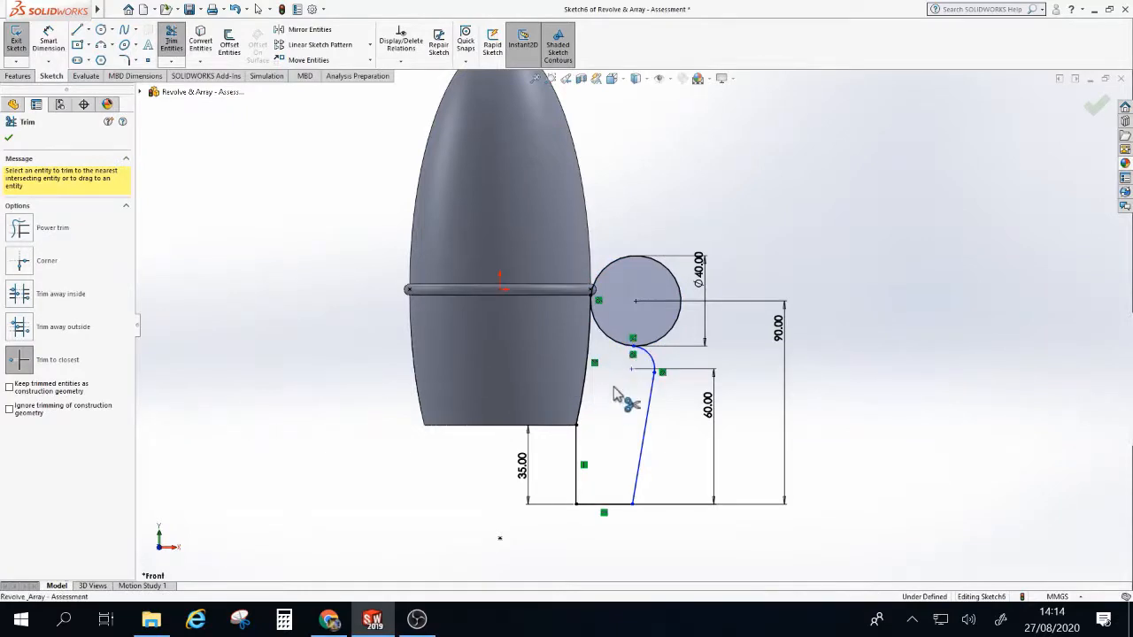
left_click(668, 275)
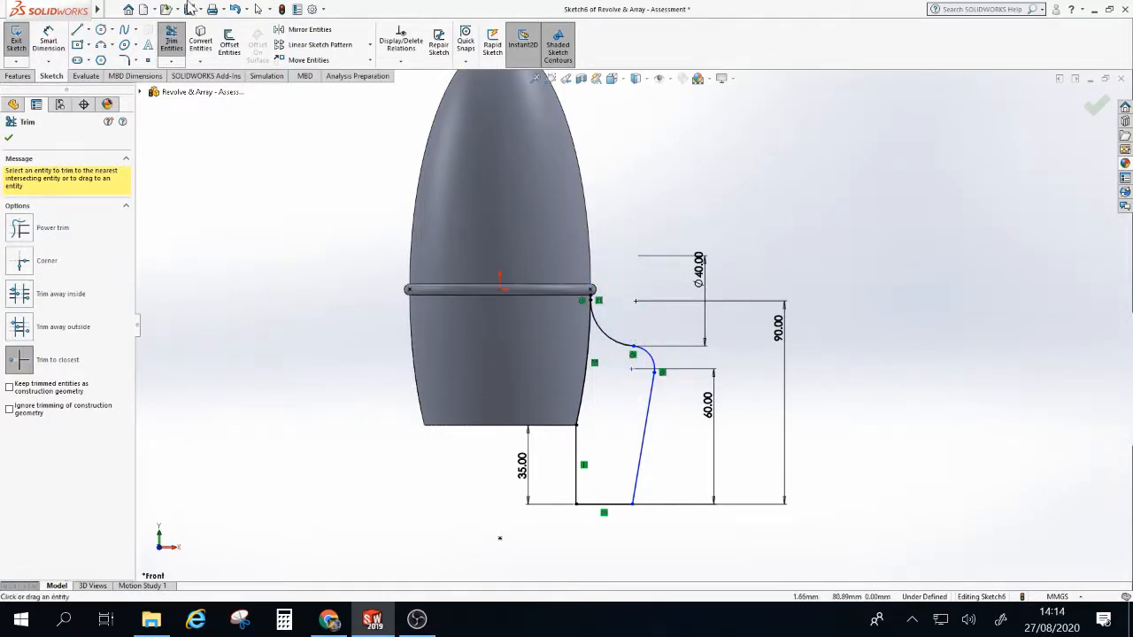
left_click(9, 138)
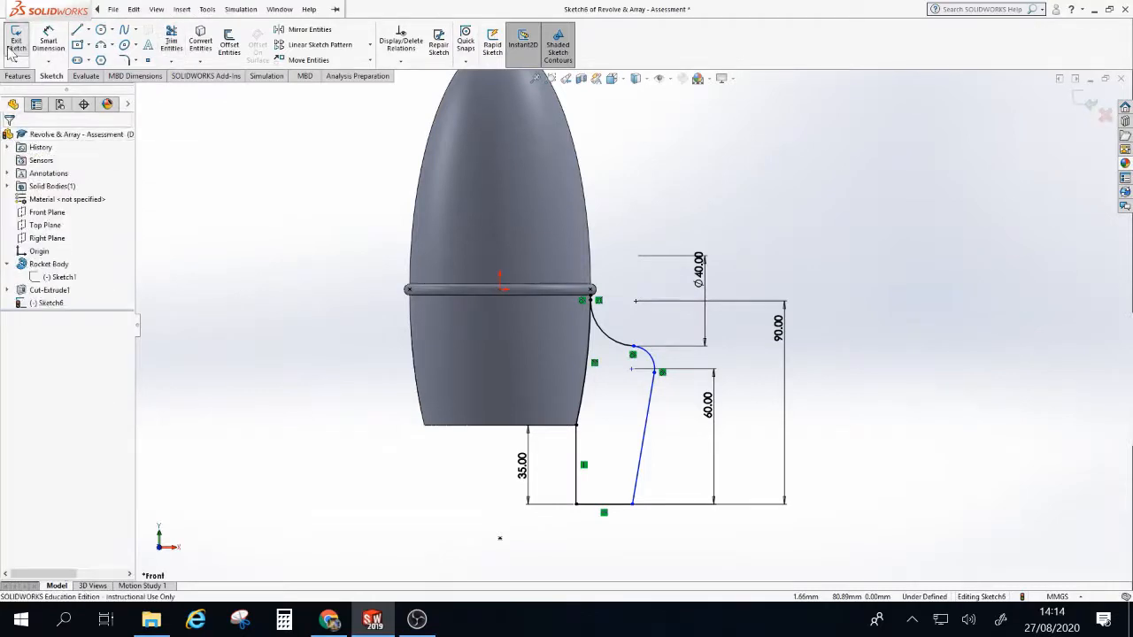
left_click(16, 40)
- Extrude the closed region of the fin sketch as a boss, blind 2.50 mm in each of two directions from the sketch plane
mouse_move(959, 386)
middle_mouse_down()
mouse_move(926, 369)
mouse_move(888, 399)
mouse_move(900, 463)
mouse_move(942, 457)
mouse_move(897, 404)
middle_mouse_up()
left_click(49, 303)
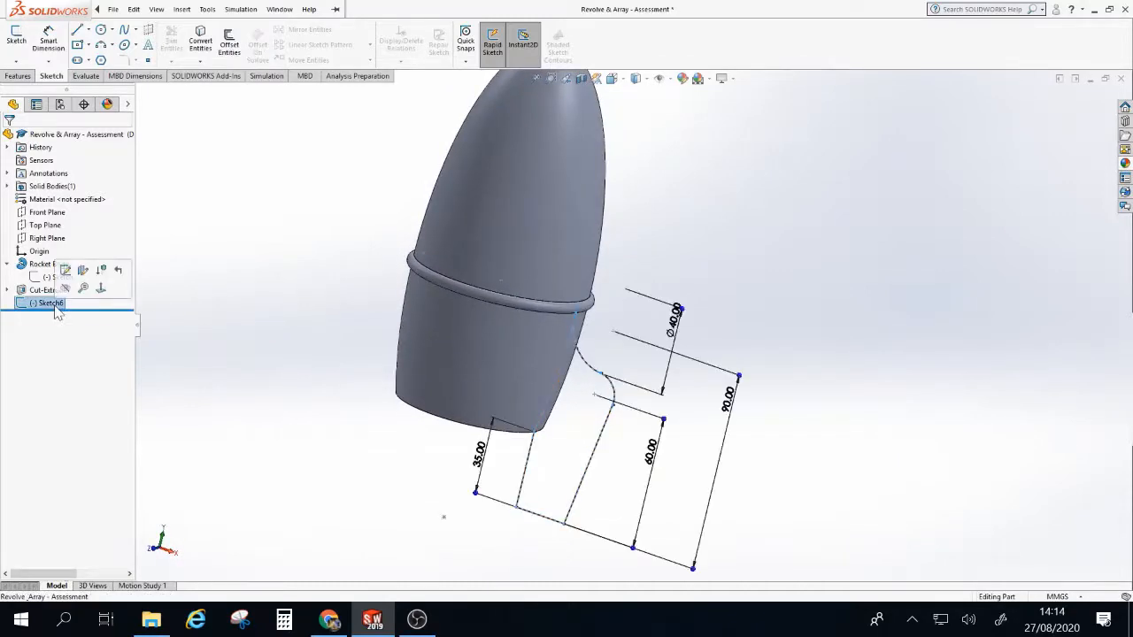
left_click(16, 76)
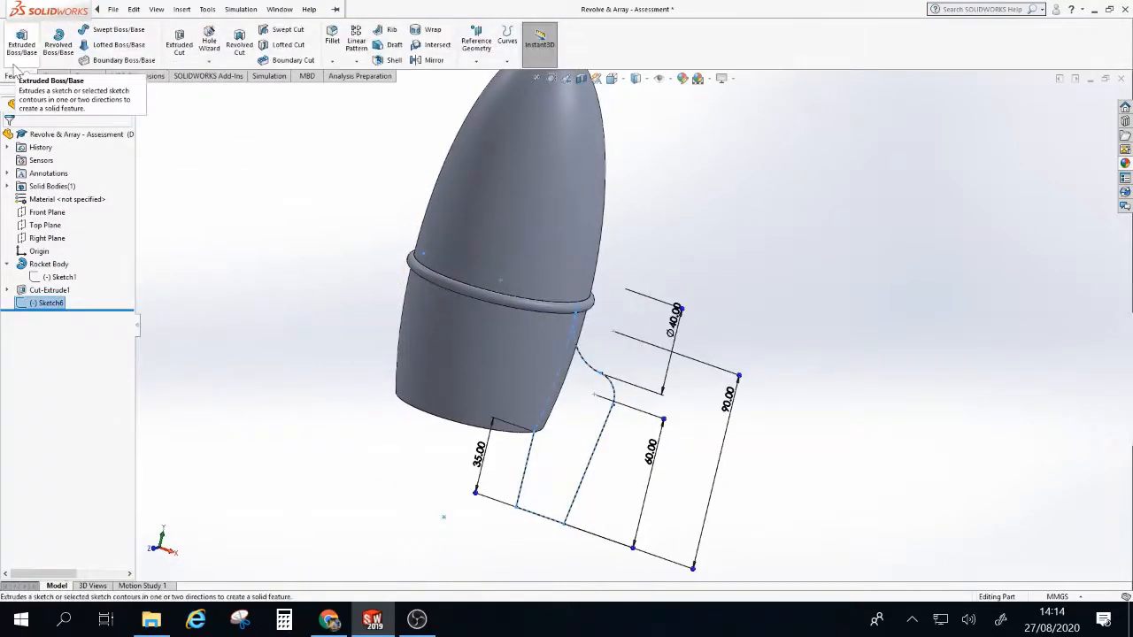
left_click(23, 46)
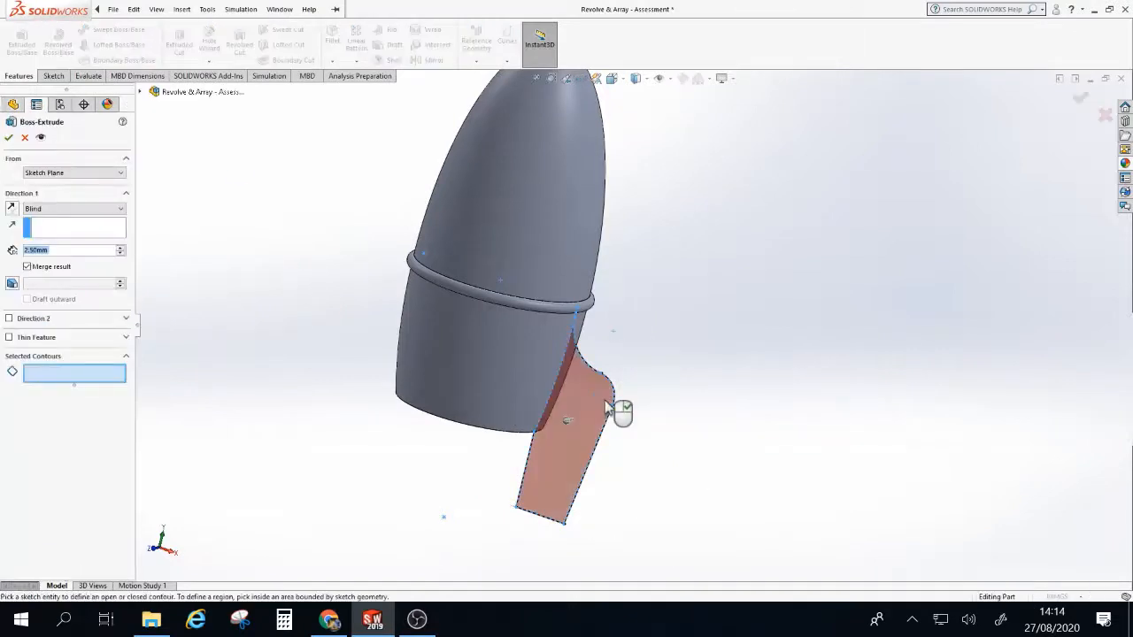
left_click(552, 482)
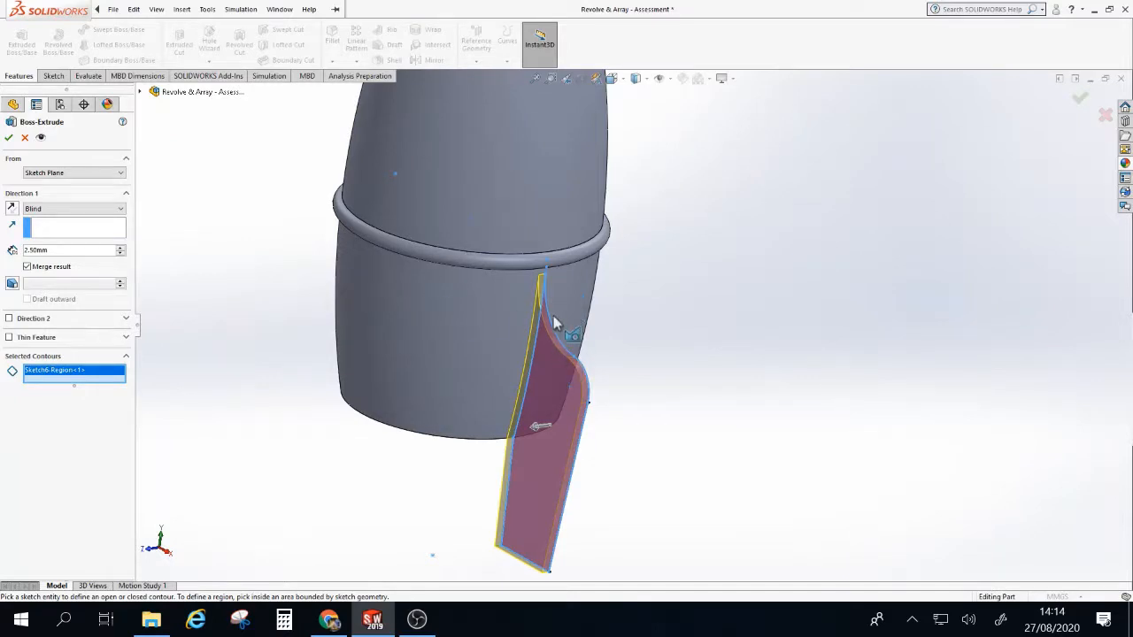
left_click(9, 319)
middle_click_drag(670, 400, 619, 397)
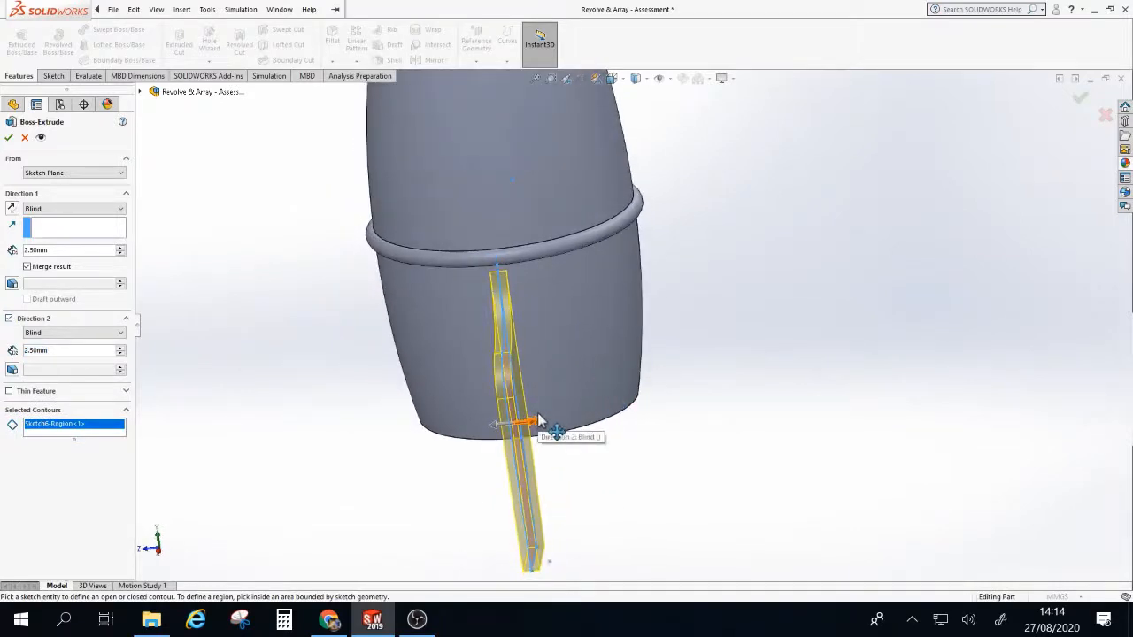
middle_click_drag(607, 465, 605, 410)
scroll(533, 368, "down", 5)
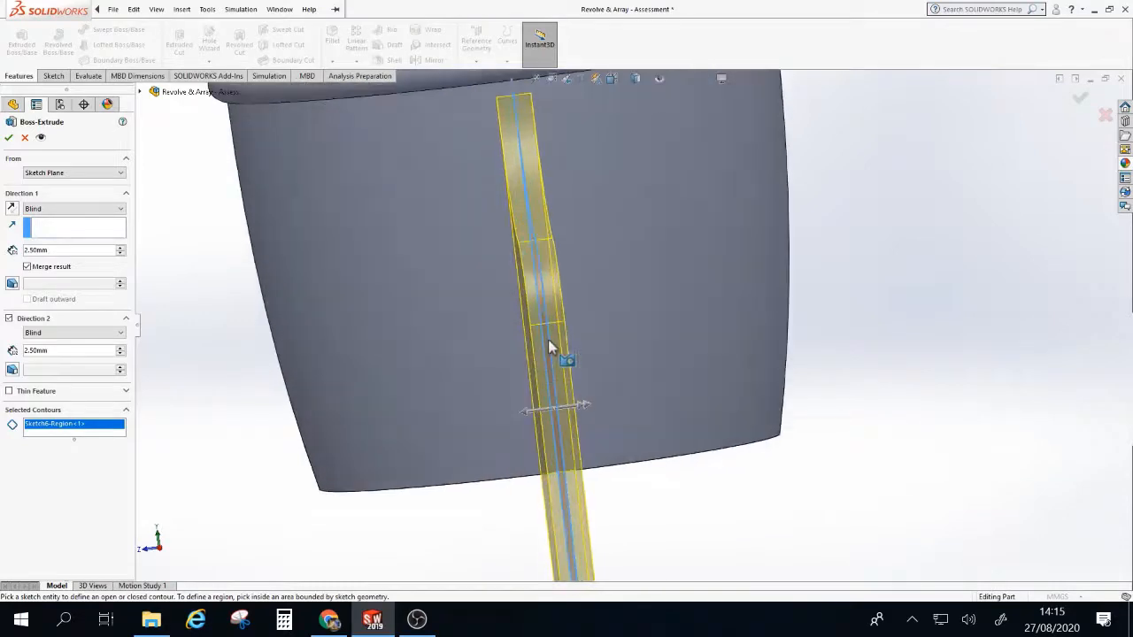
scroll(548, 341, "up", 4)
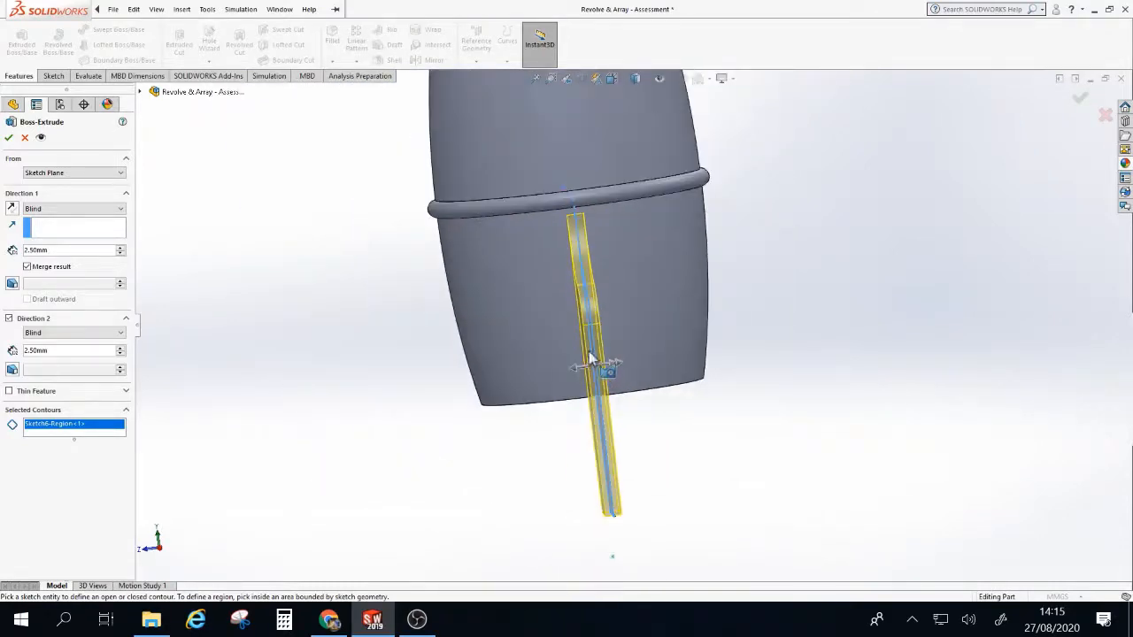
left_click(9, 139)
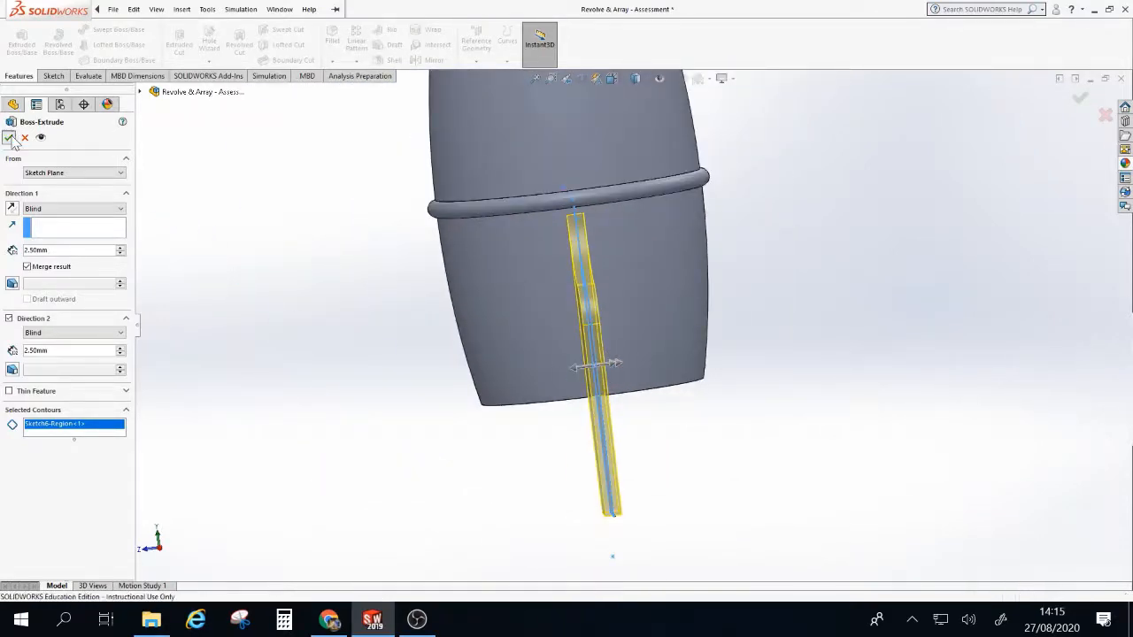
- Rename the fin's extrude feature as Blade Fin
middle_click_drag(261, 331, 318, 354)
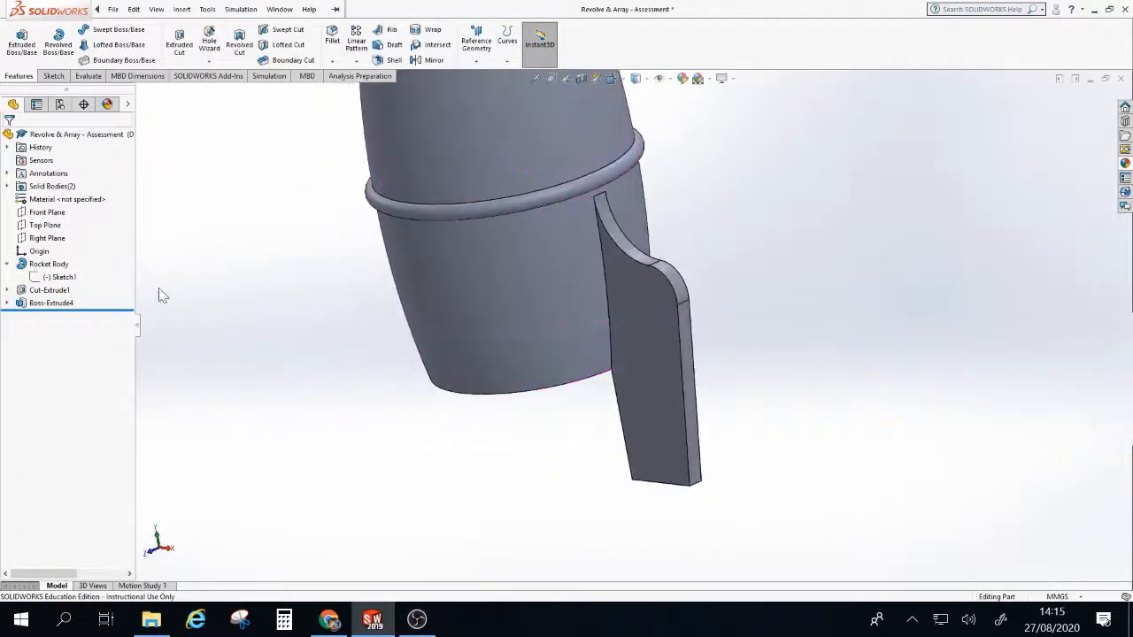
left_click(51, 303)
left_click(51, 306)
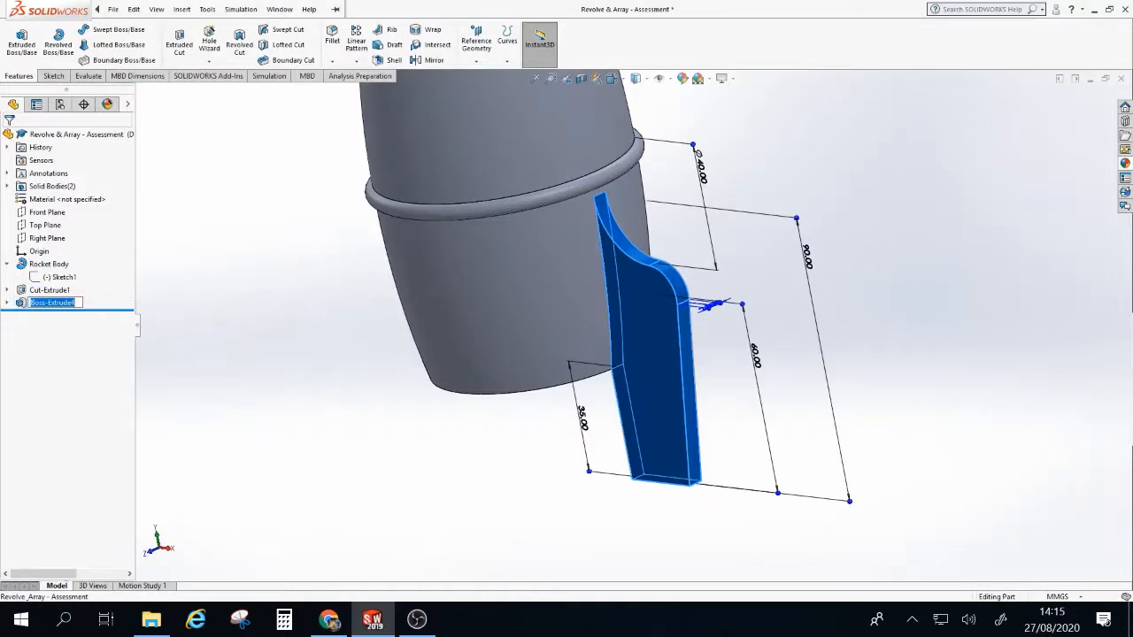
type("Blade Fin")
left_click(228, 269)
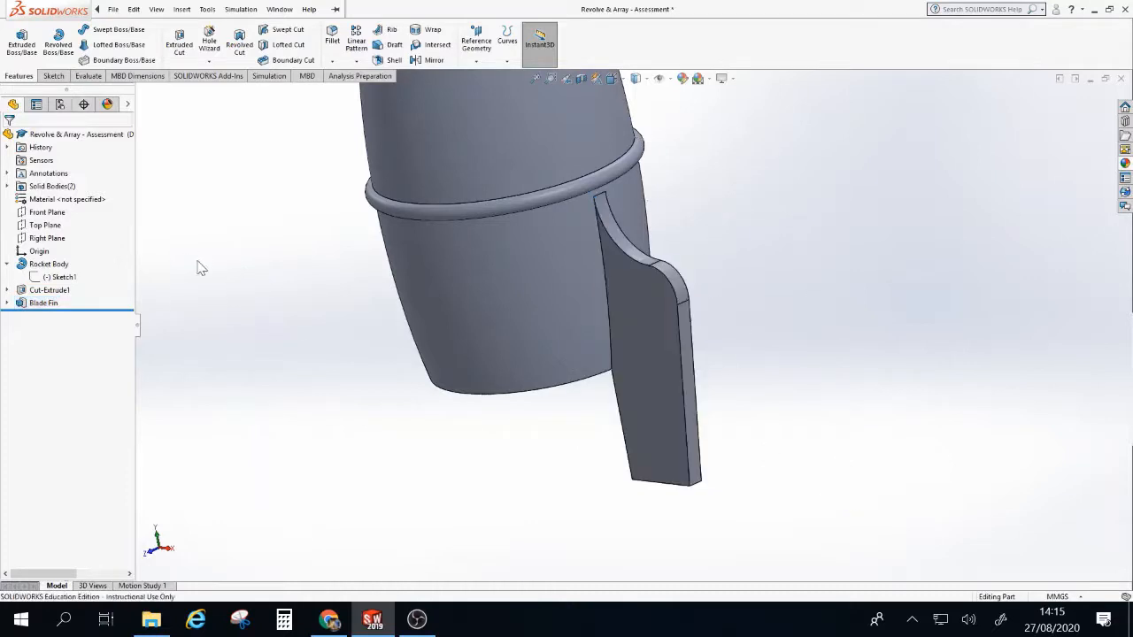
- Create a circular pattern of the Blade Fin body around the rocket's bottom circular edge, with 3 equally spaced instances over 360 degrees
middle_click_drag(957, 475, 832, 336)
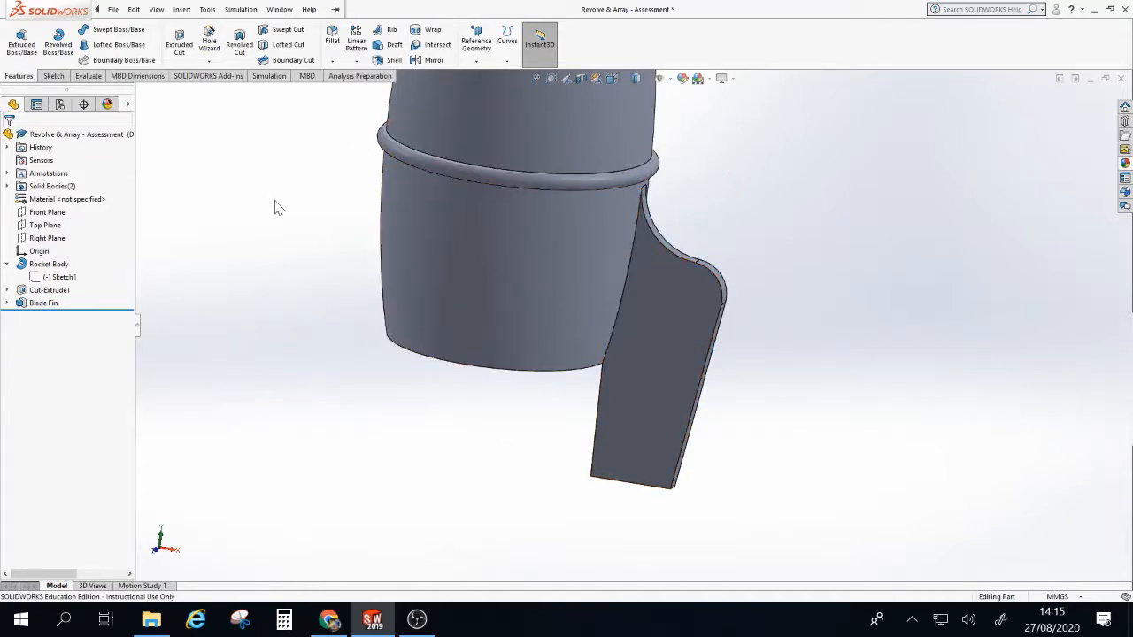
middle_click_drag(273, 204, 257, 241)
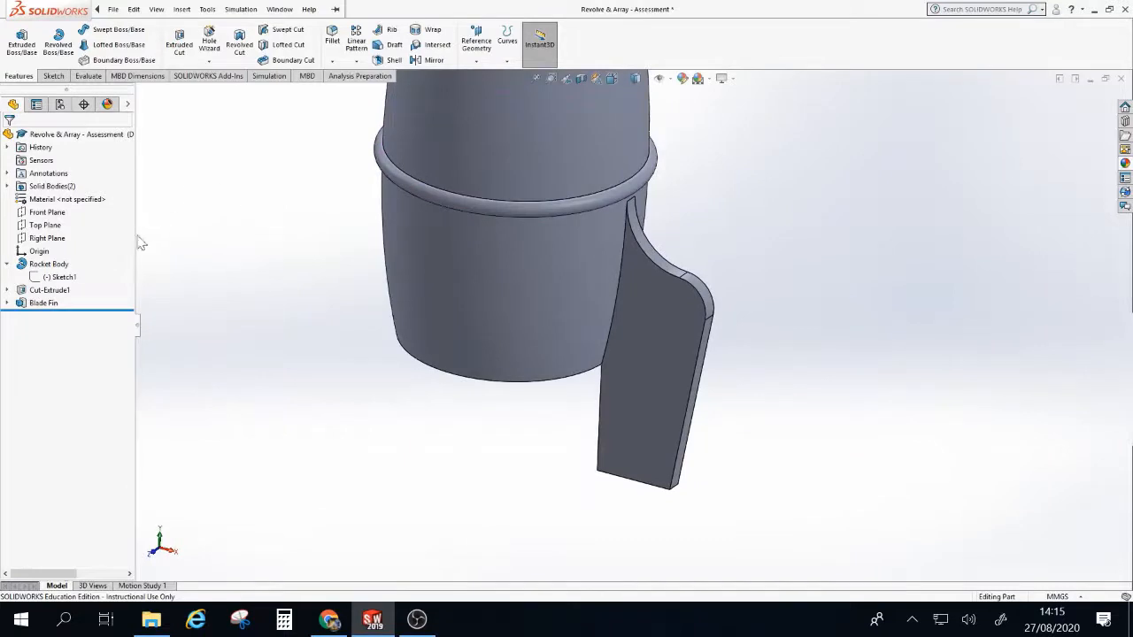
left_click(44, 303)
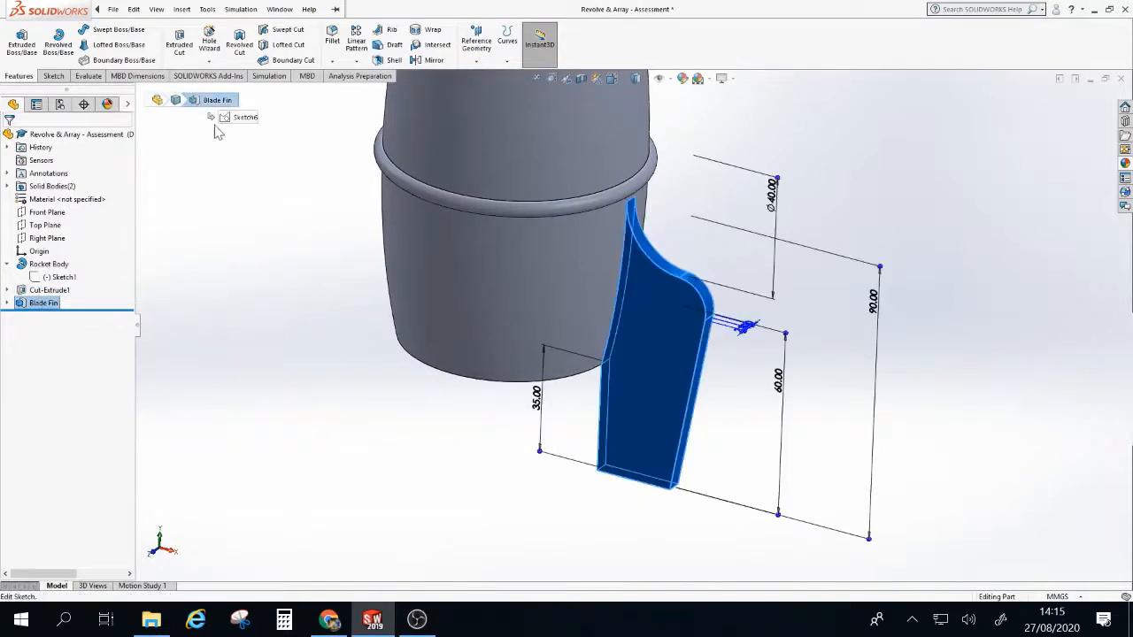
left_click(355, 62)
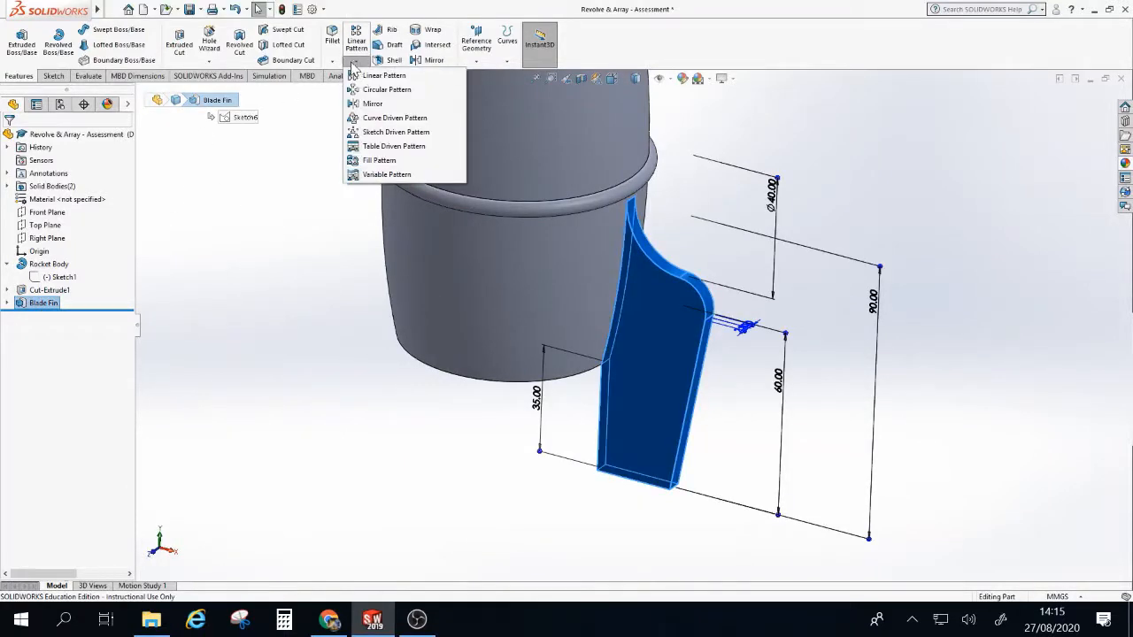
left_click(416, 91)
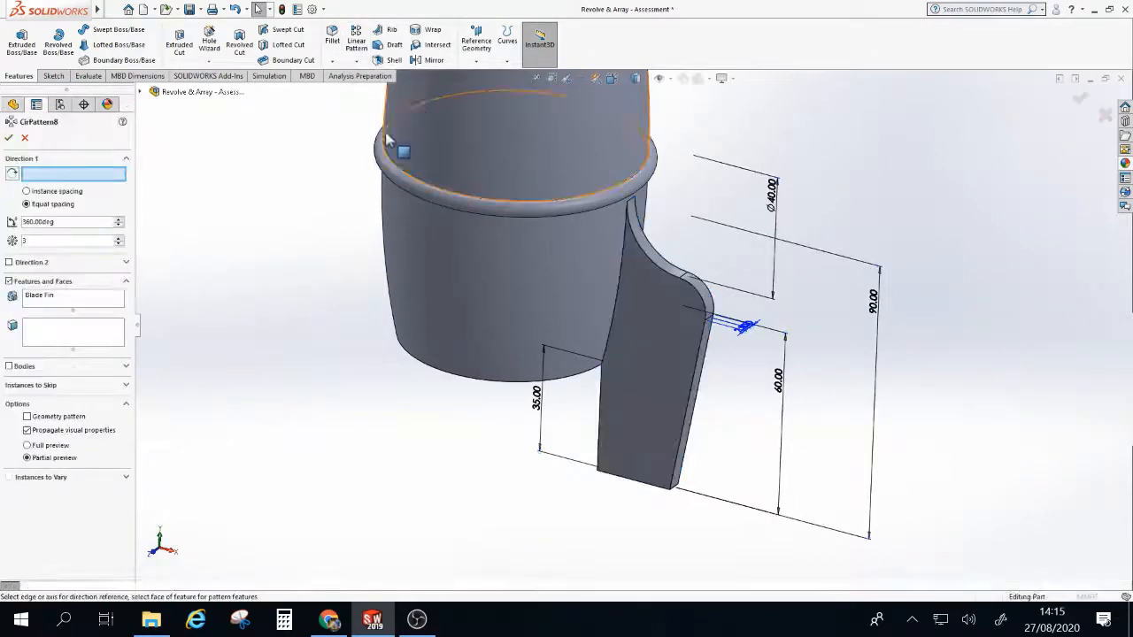
middle_click_drag(177, 252, 173, 84)
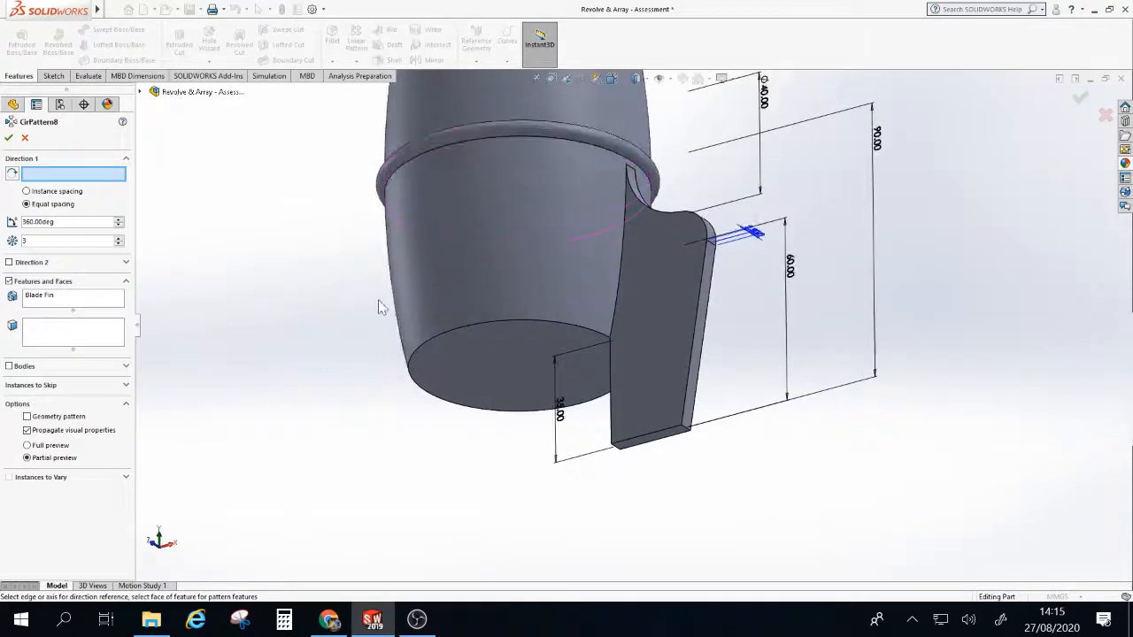
left_click(447, 337)
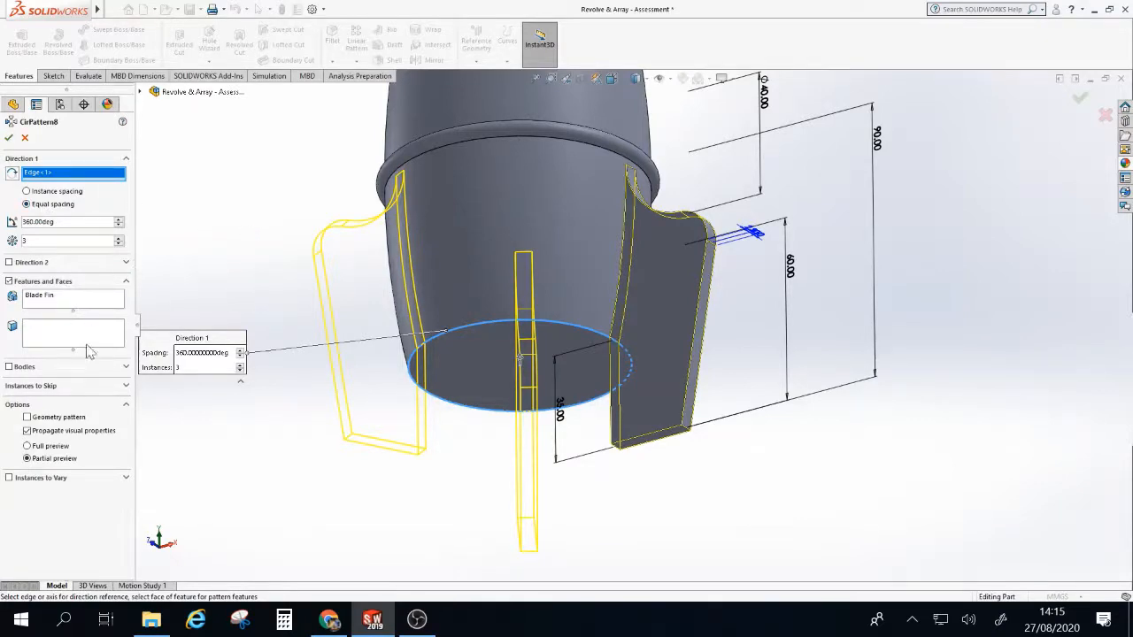
left_click(9, 368)
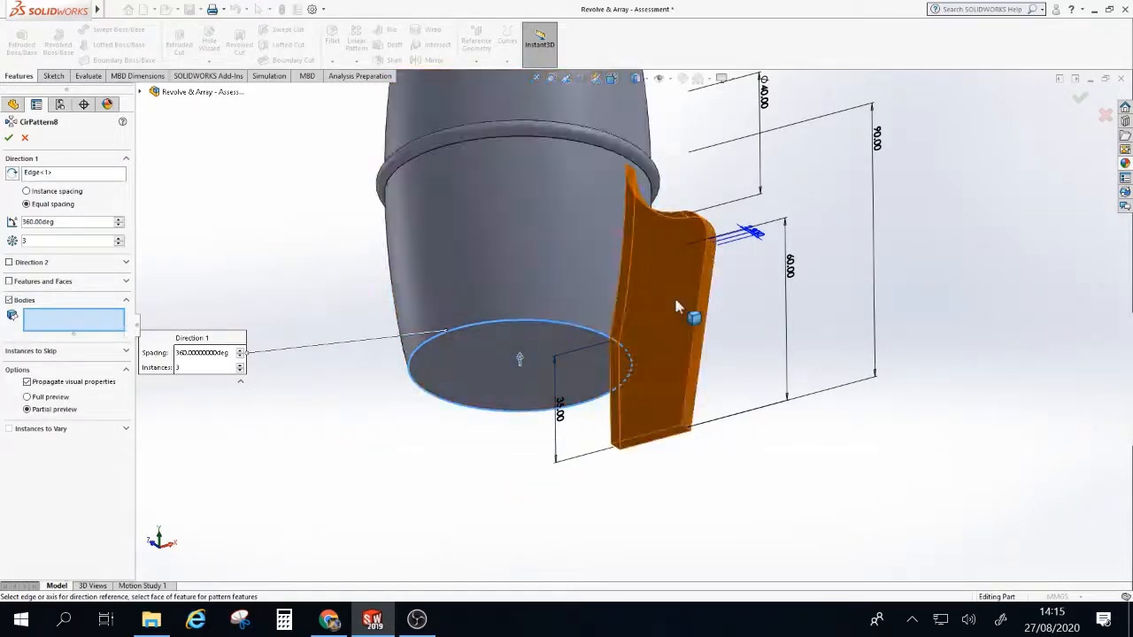
left_click(677, 307)
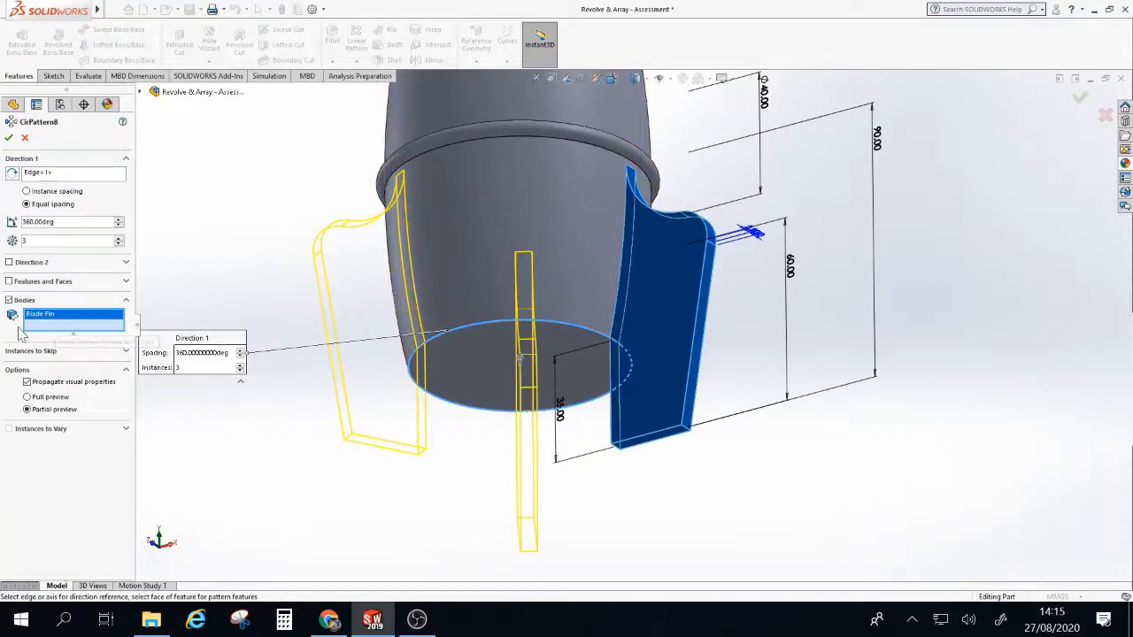
left_click(10, 139)
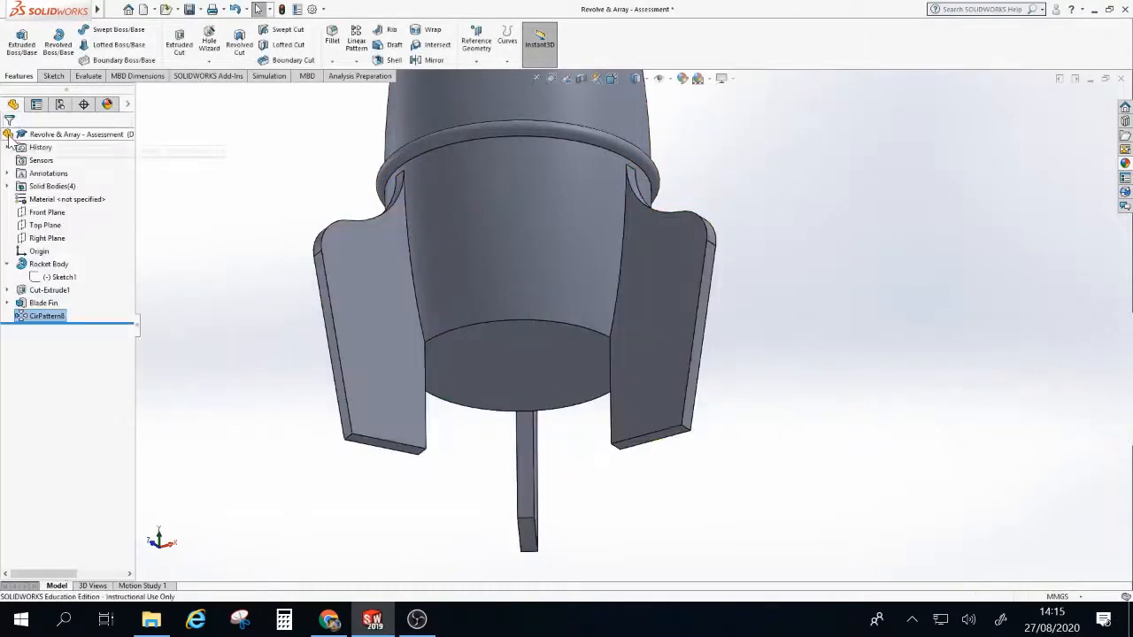
middle_click_drag(814, 266, 790, 397)
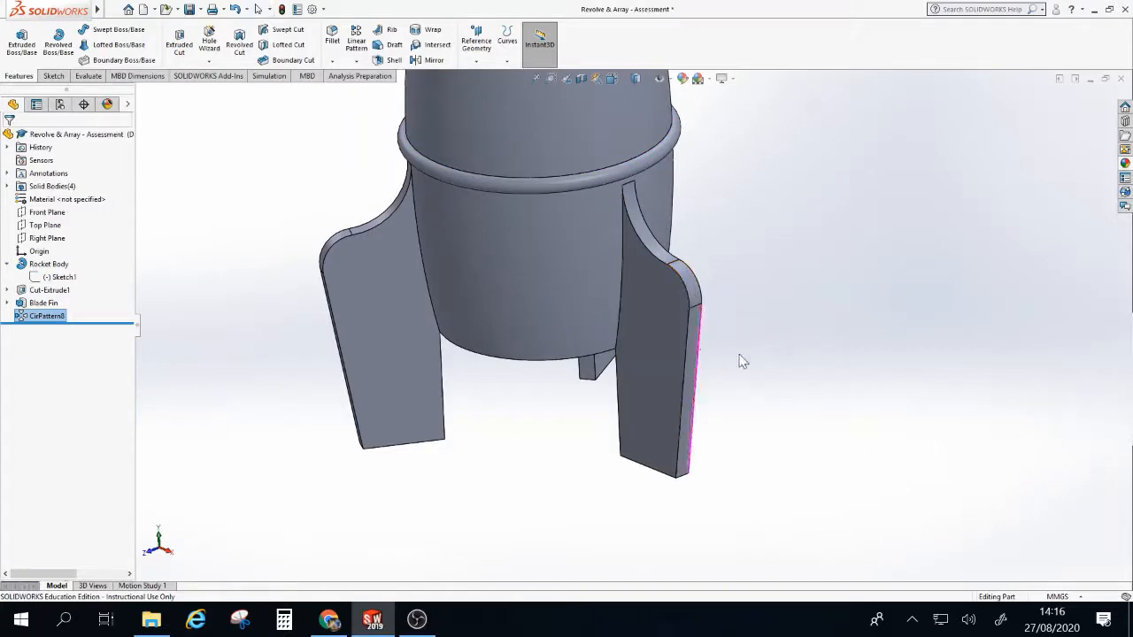
mouse_move(741, 359)
middle_mouse_down()
mouse_move(734, 339)
mouse_move(749, 343)
middle_mouse_up()
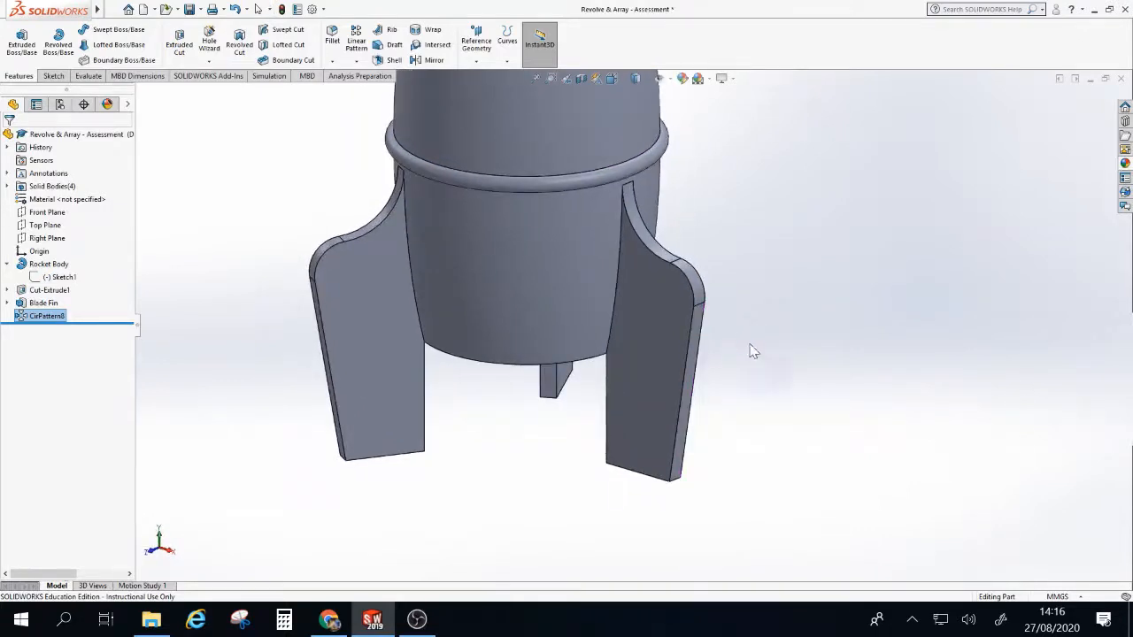
scroll(749, 274, "down", 2)
scroll(722, 265, "up", 1)
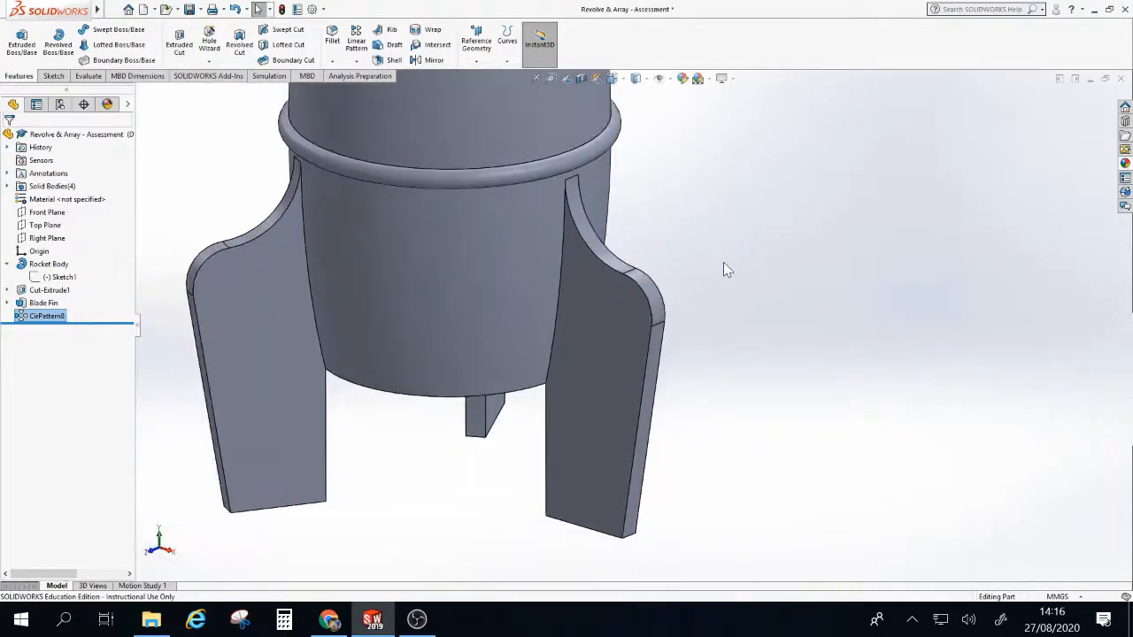